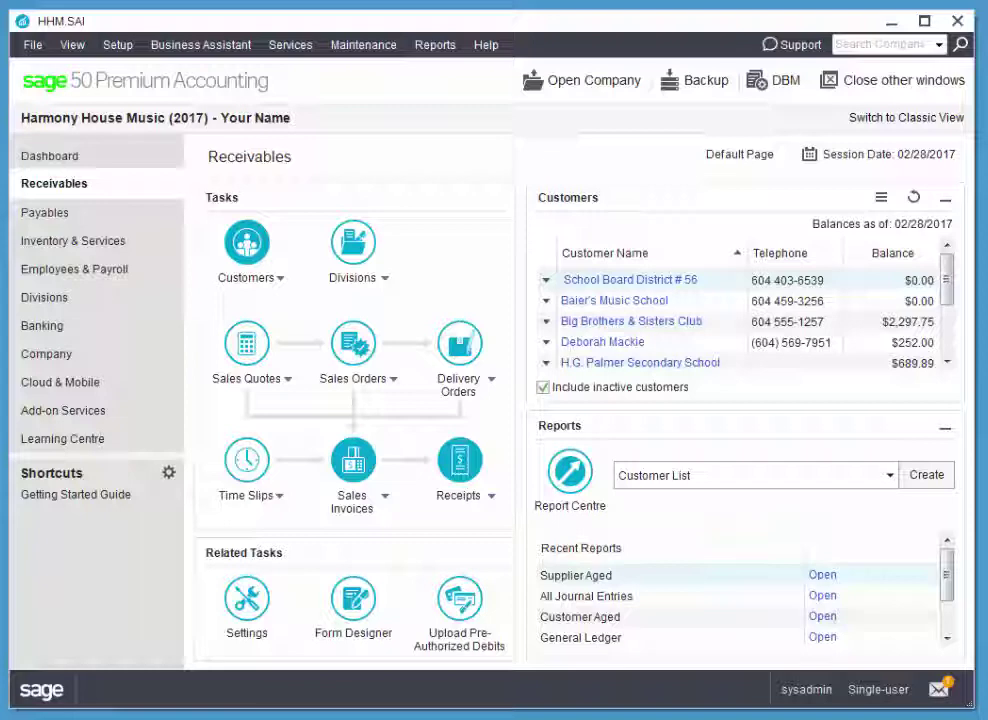
# Show the Financials report list under the Reports menu
pyautogui.click(434, 45)
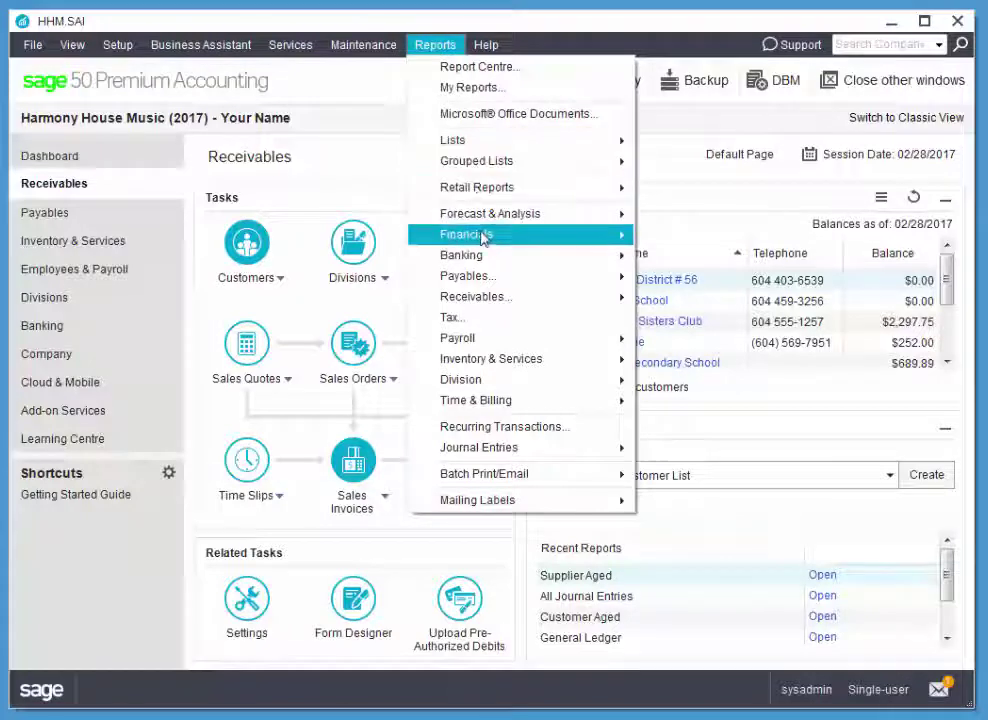
pyautogui.moveTo(467, 234)
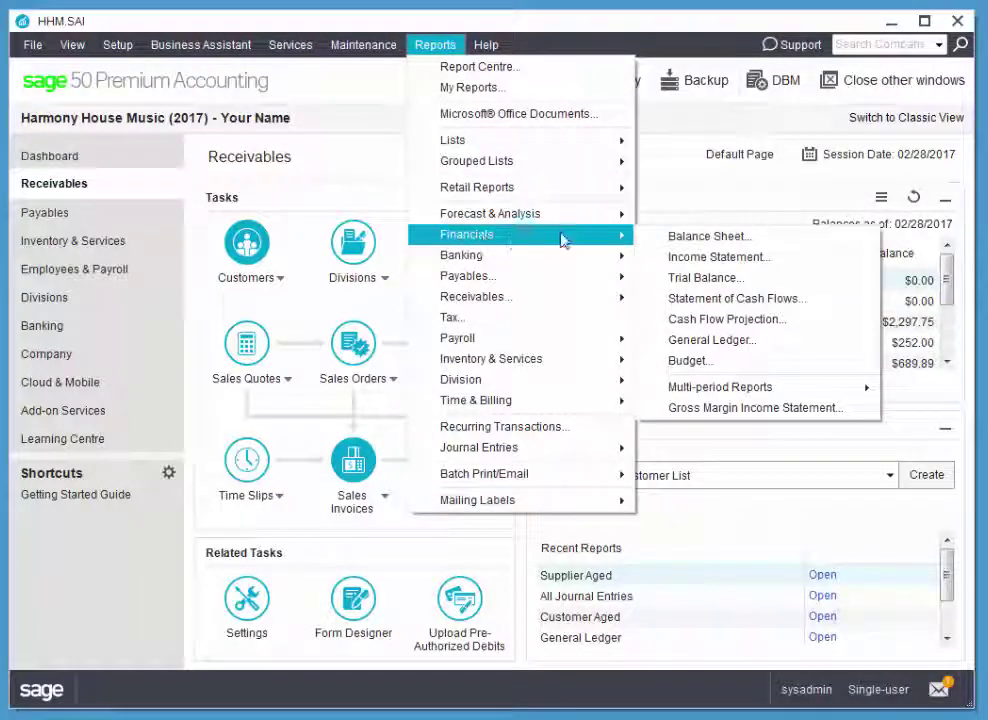
# Run the Balance Sheet as at 02/28/2017 with Hide Accounts With Zero Balance ticked
pyautogui.click(678, 238)
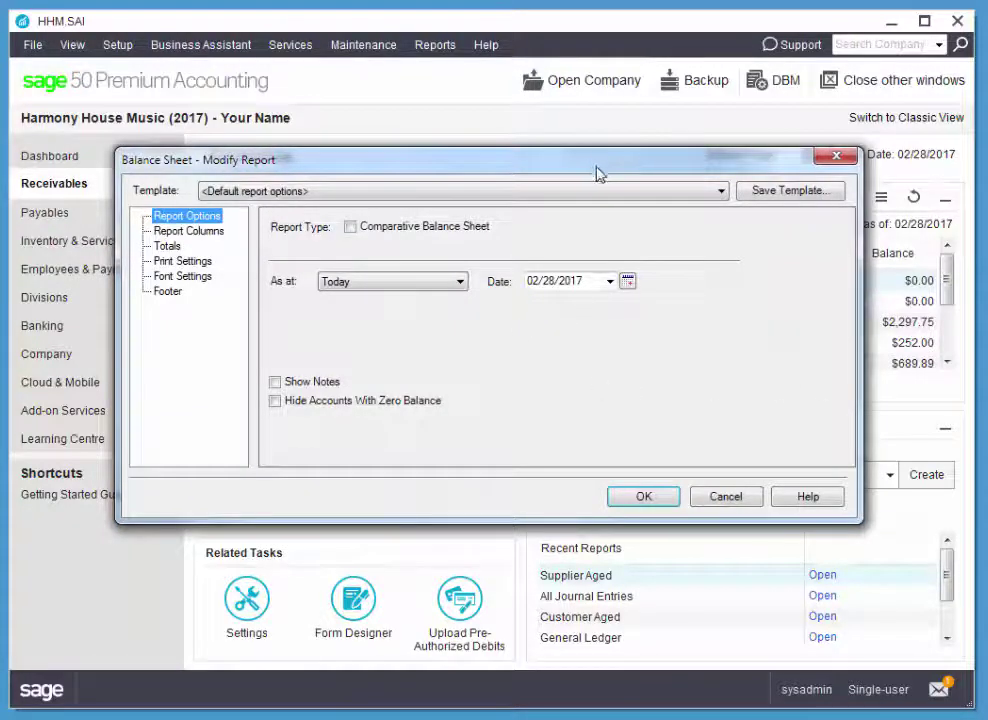
pyautogui.moveTo(596, 174); pyautogui.dragTo(613, 239)
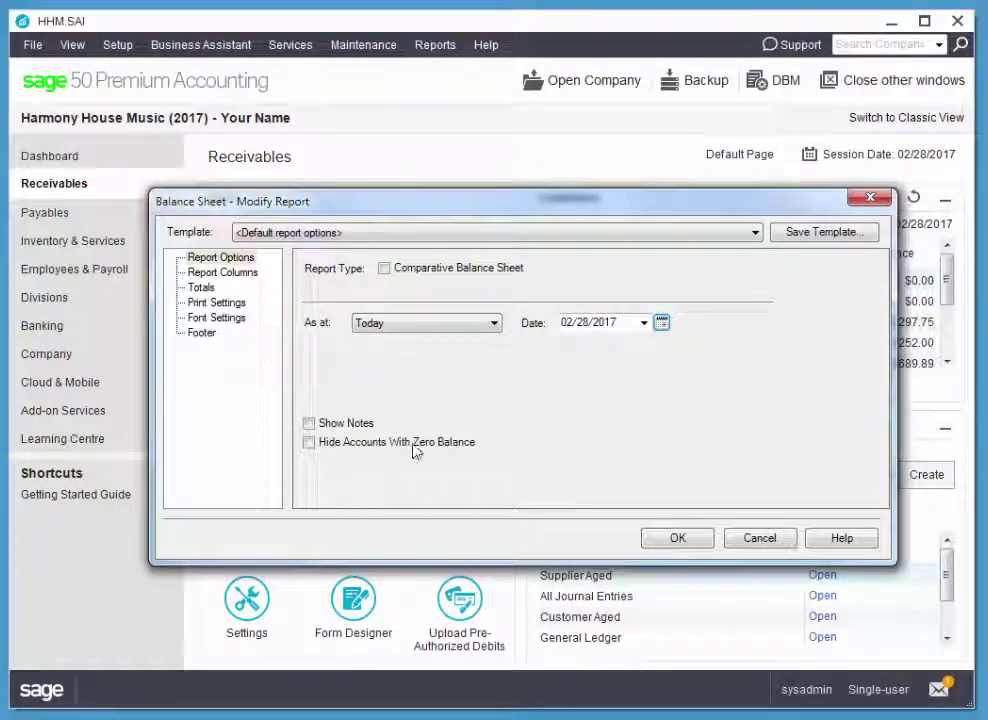
pyautogui.click(310, 443)
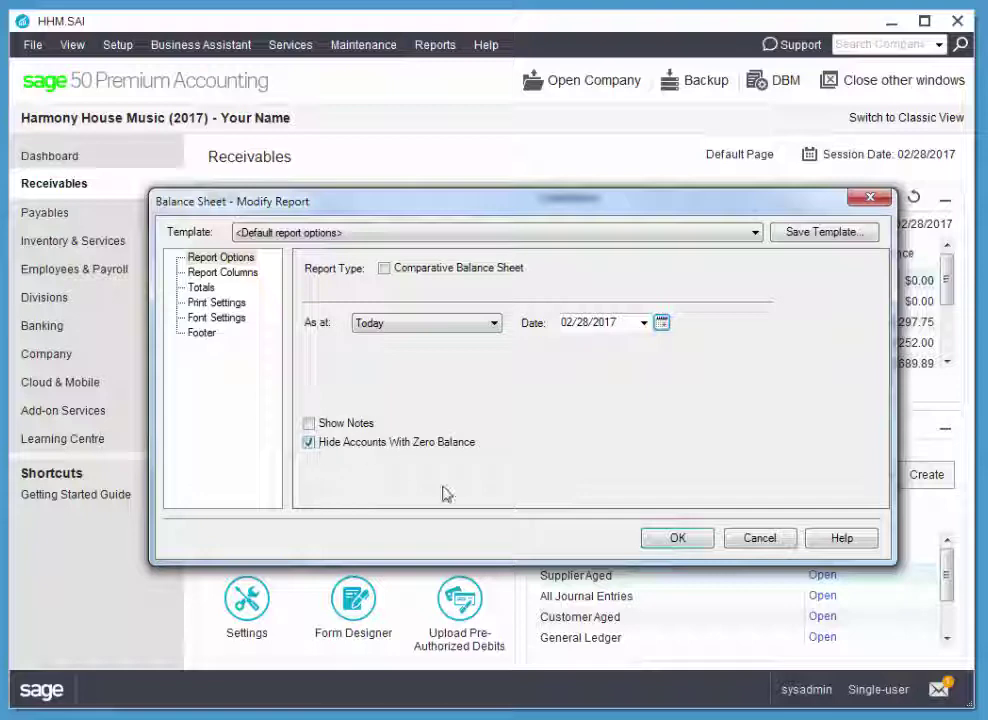
pyautogui.click(680, 539)
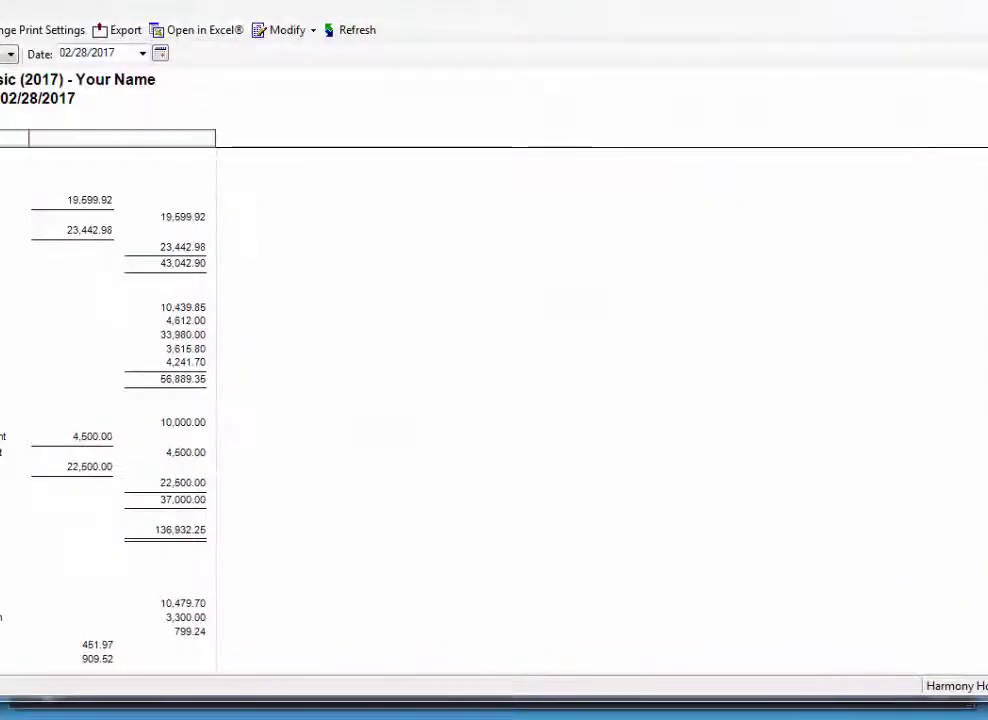
# Resize and review the Balance Sheet through assets and liabilities, then close it
pyautogui.moveTo(986, 464); pyautogui.dragTo(502, 464)
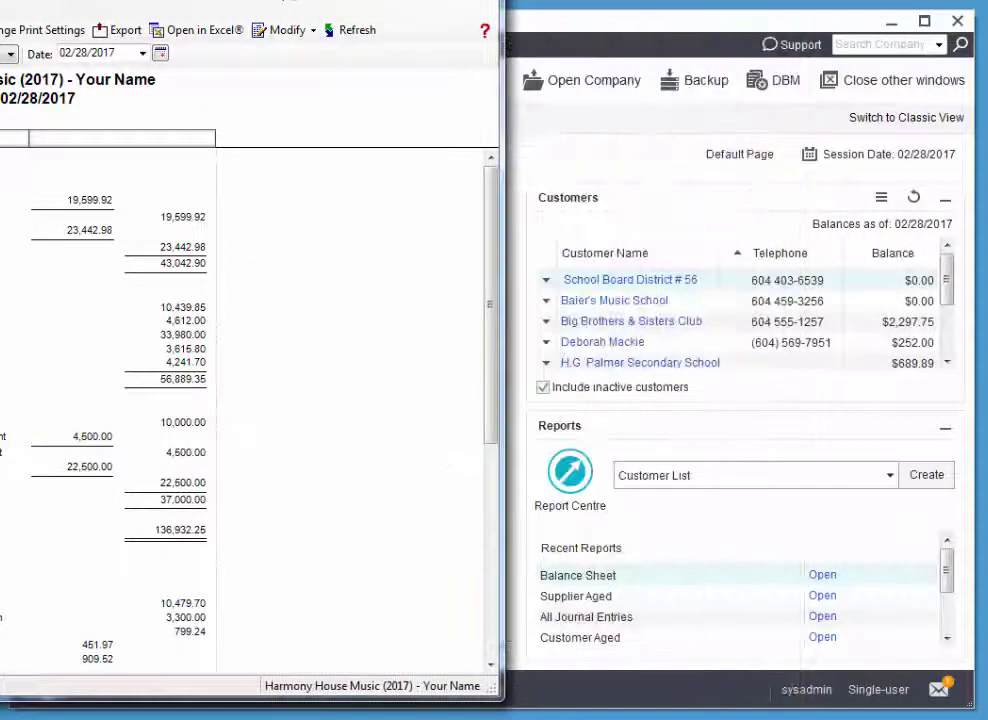
pyautogui.moveTo(233, 12)
pyautogui.mouseDown()
pyautogui.moveTo(582, 33)
pyautogui.moveTo(606, 278)
pyautogui.moveTo(622, 103)
pyautogui.mouseUp()
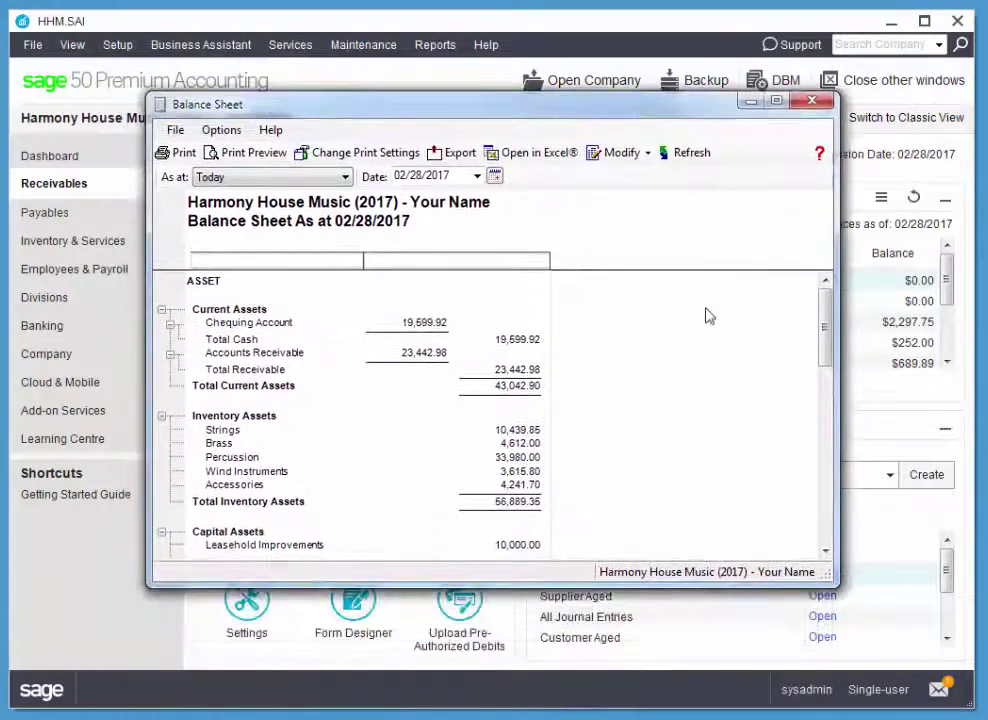
pyautogui.moveTo(827, 322); pyautogui.dragTo(855, 469)
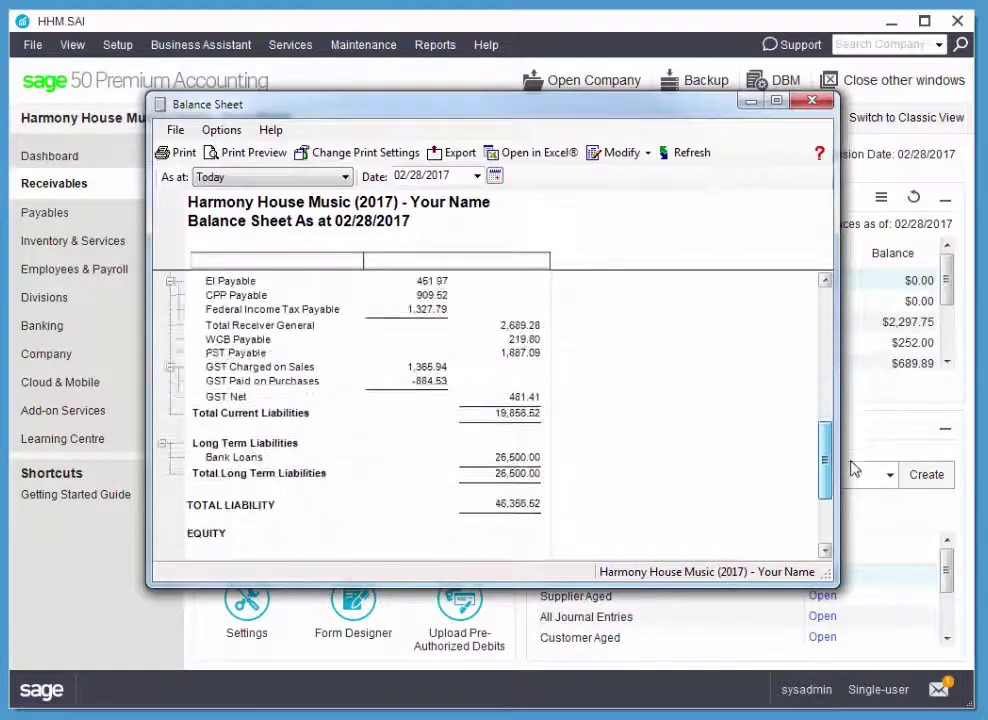
pyautogui.moveTo(855, 469); pyautogui.dragTo(832, 300)
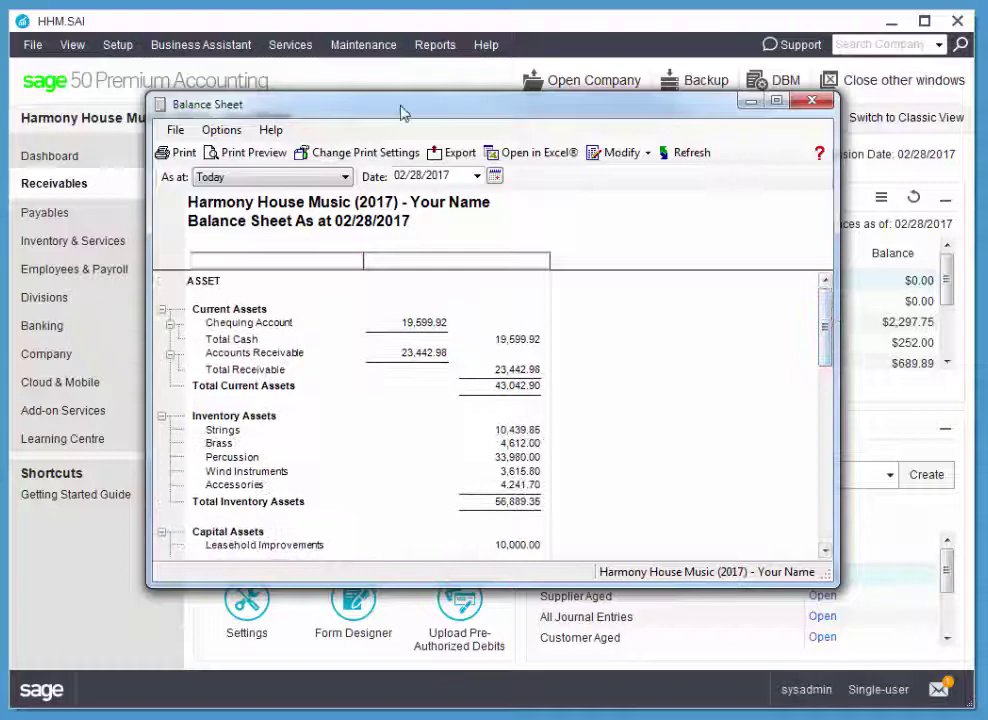
pyautogui.moveTo(400, 112); pyautogui.dragTo(434, 97)
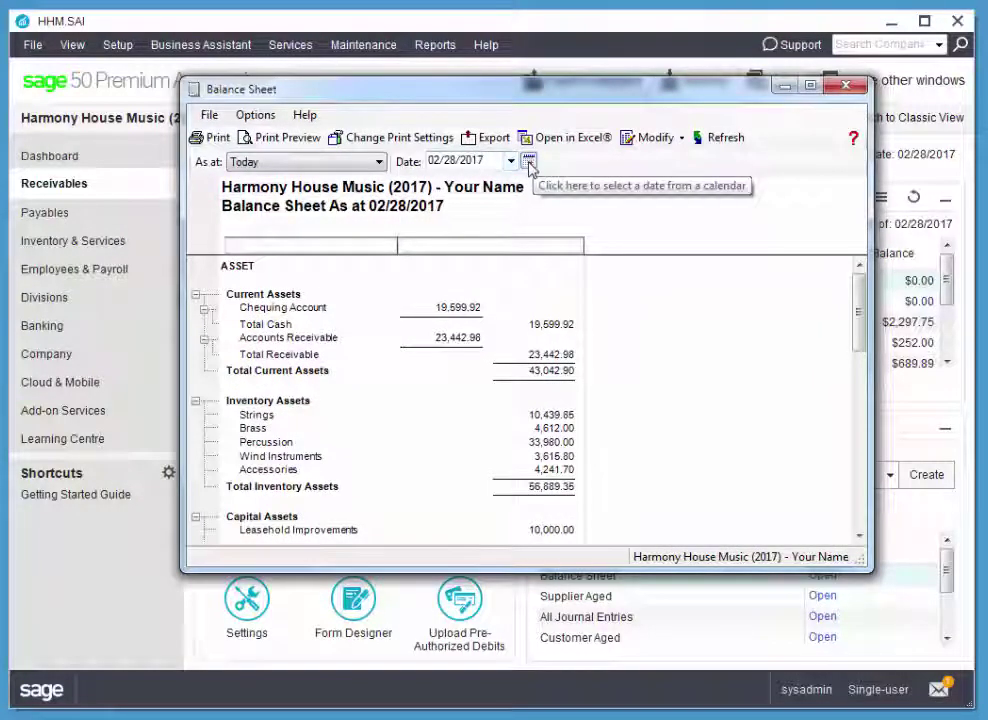
pyautogui.click(847, 87)
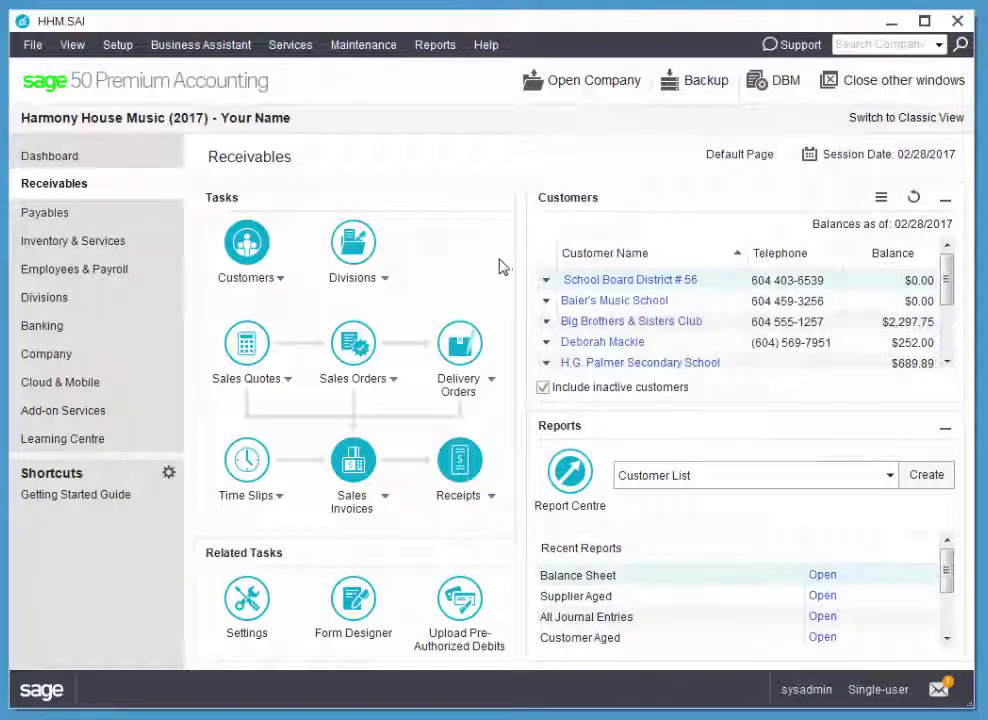
# Run an Income Statement from 02/01/2017 to 02/28/2017, hiding zero-balance accounts
pyautogui.click(437, 52)
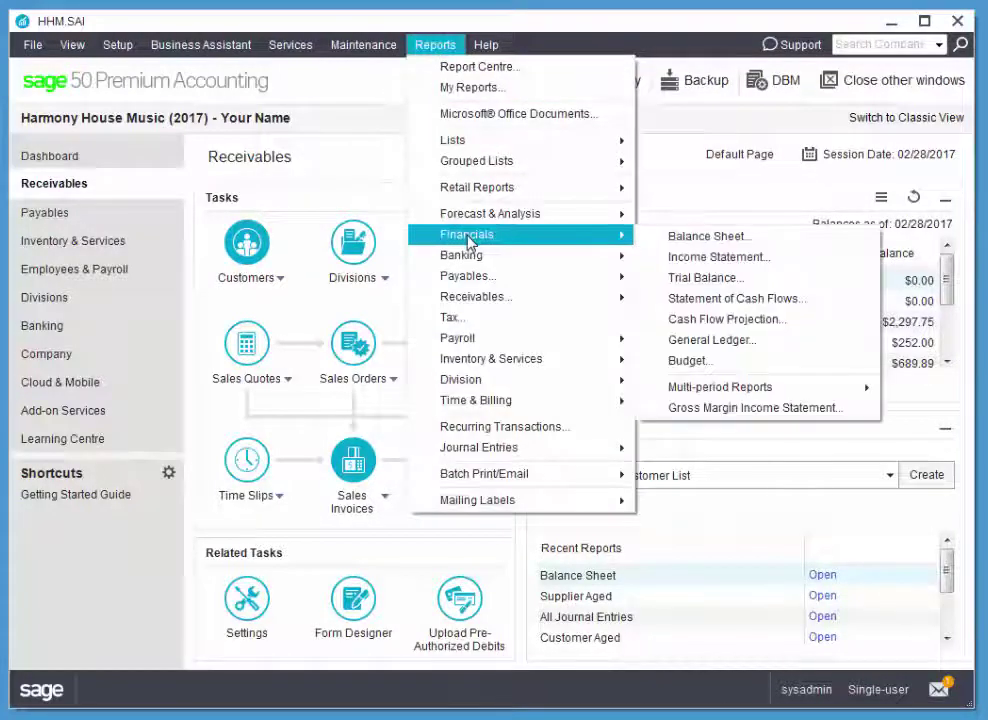
pyautogui.click(673, 260)
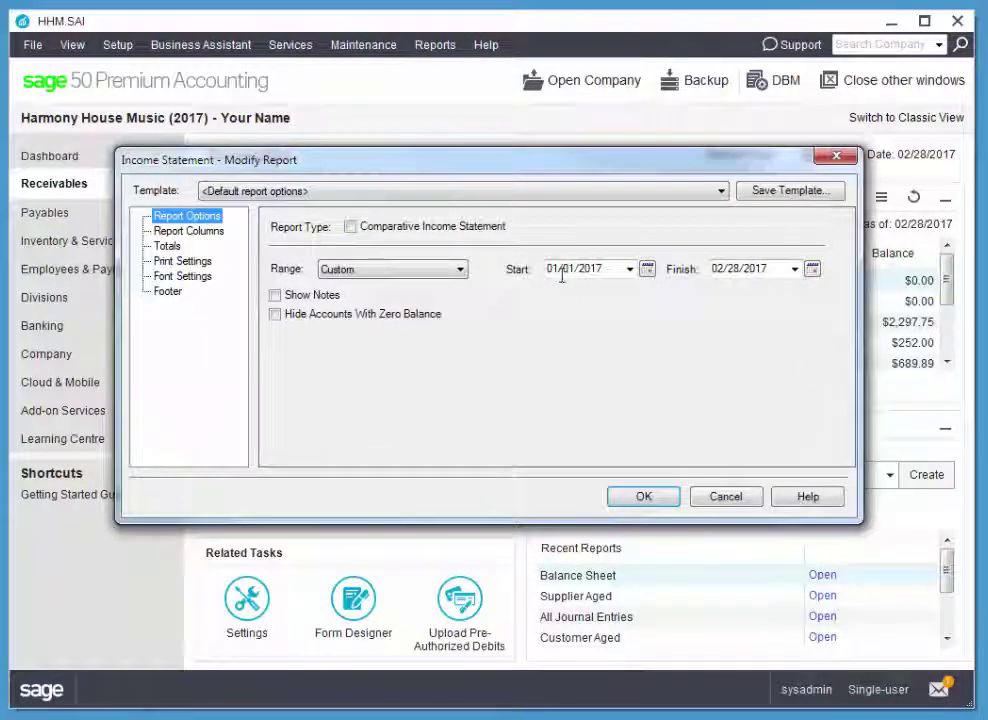
pyautogui.click(647, 269)
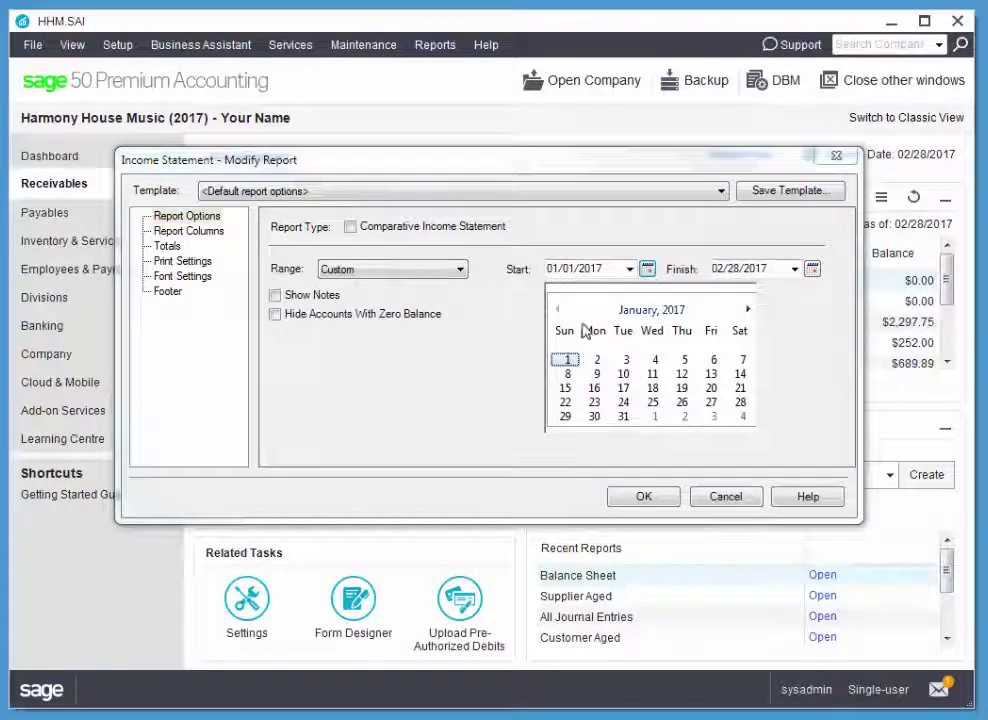
pyautogui.click(654, 416)
pyautogui.moveTo(441, 160); pyautogui.dragTo(445, 140)
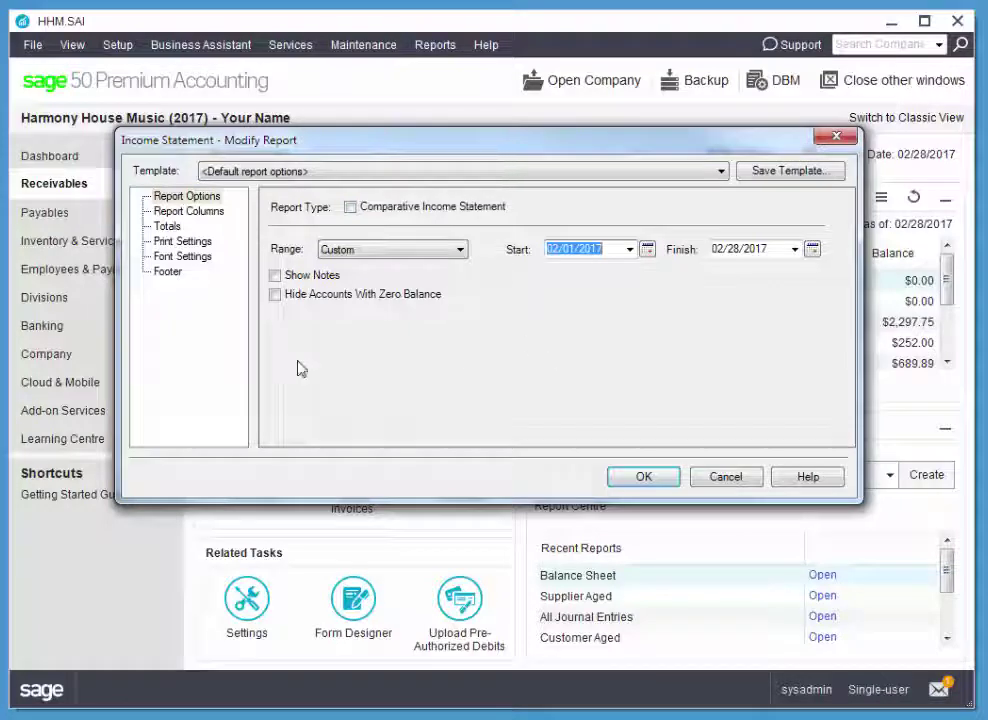
pyautogui.click(275, 296)
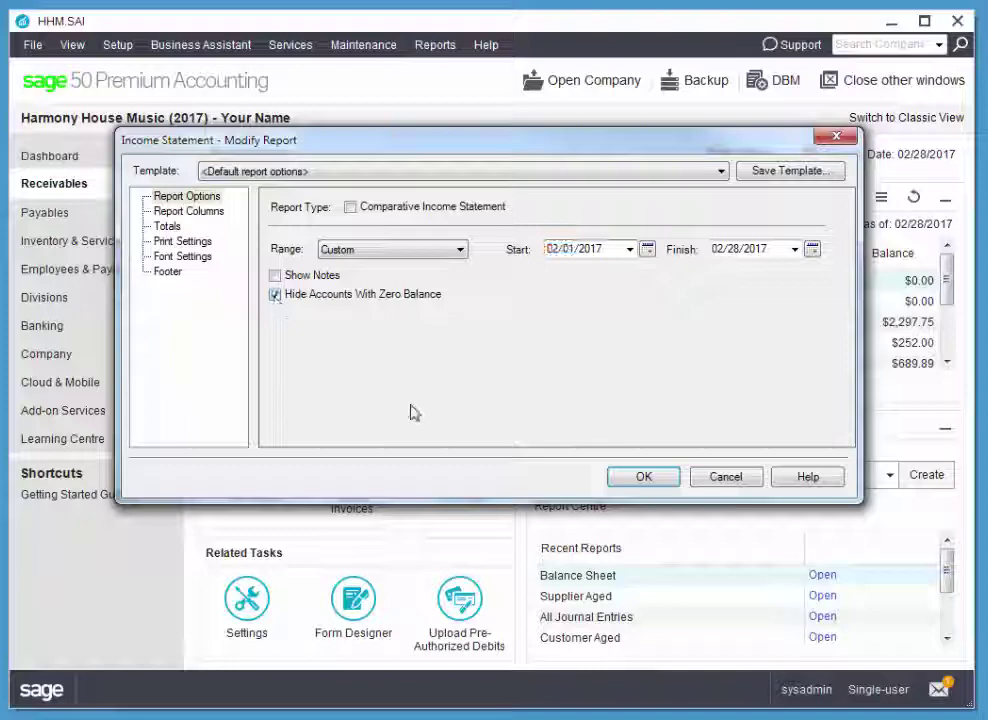
pyautogui.click(645, 478)
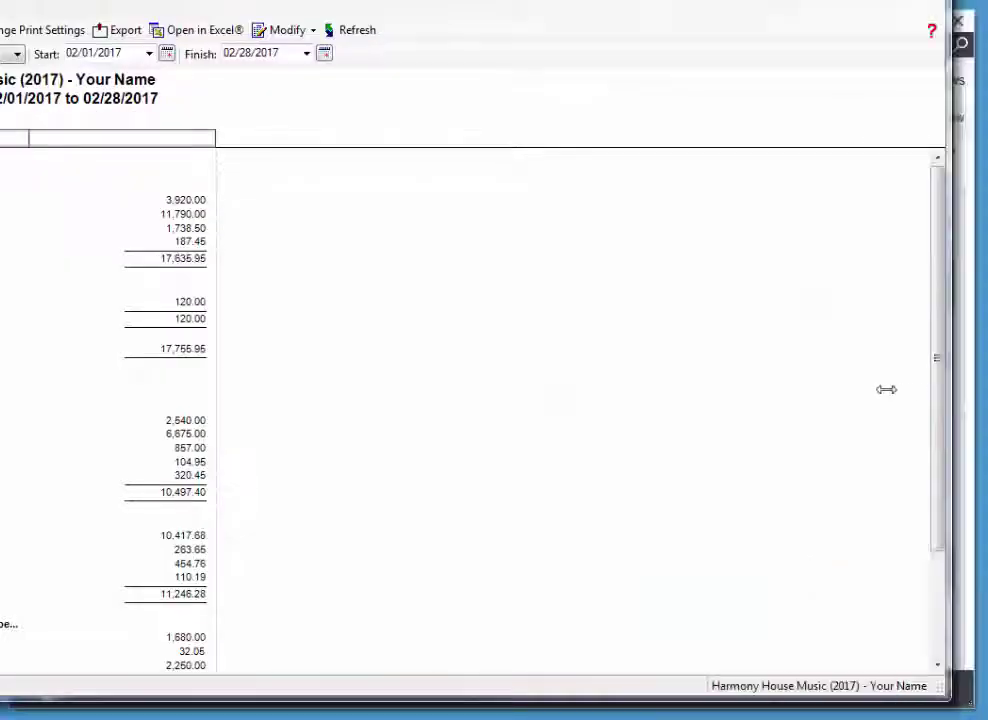
pyautogui.moveTo(878, 388); pyautogui.dragTo(500, 386)
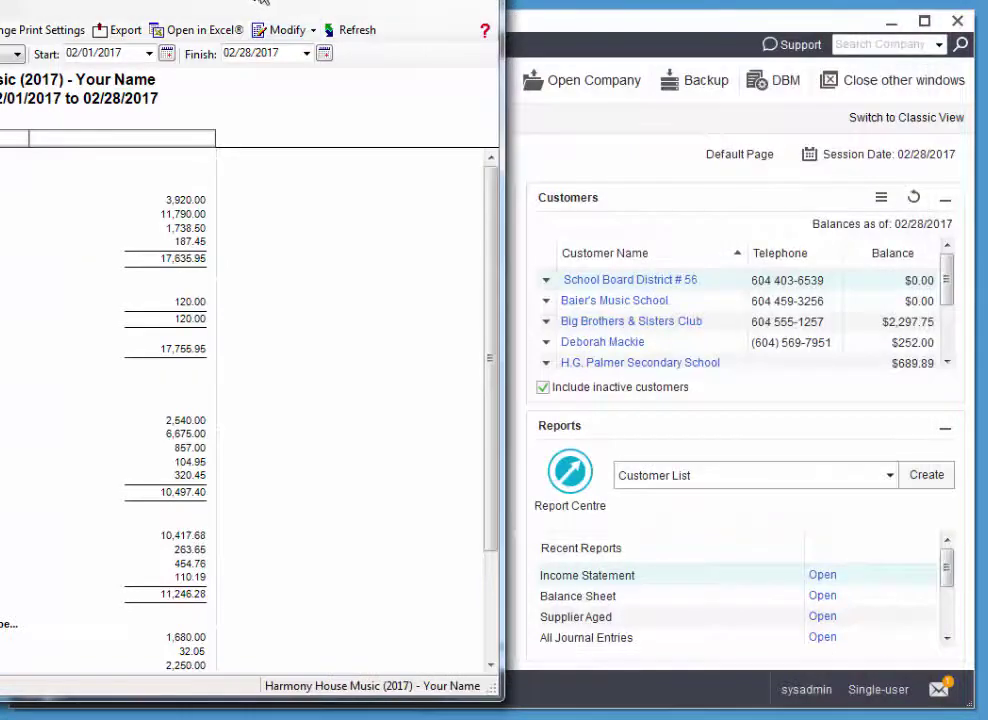
pyautogui.moveTo(262, 2)
pyautogui.mouseDown()
pyautogui.moveTo(617, 37)
pyautogui.moveTo(611, 117)
pyautogui.mouseUp()
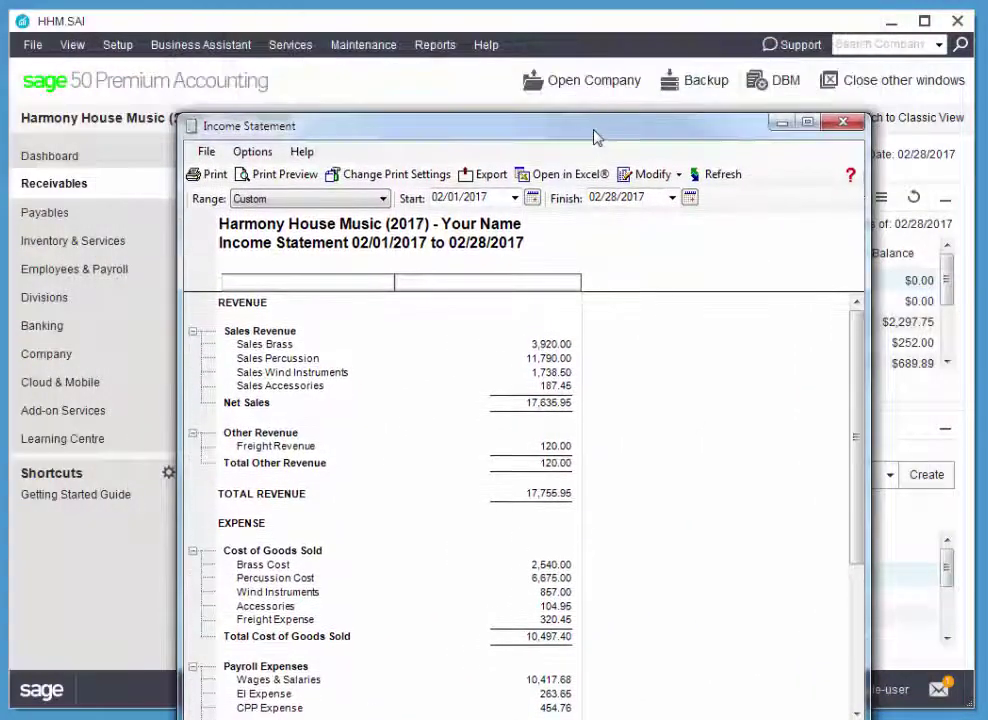
pyautogui.moveTo(533, 119); pyautogui.dragTo(521, 41)
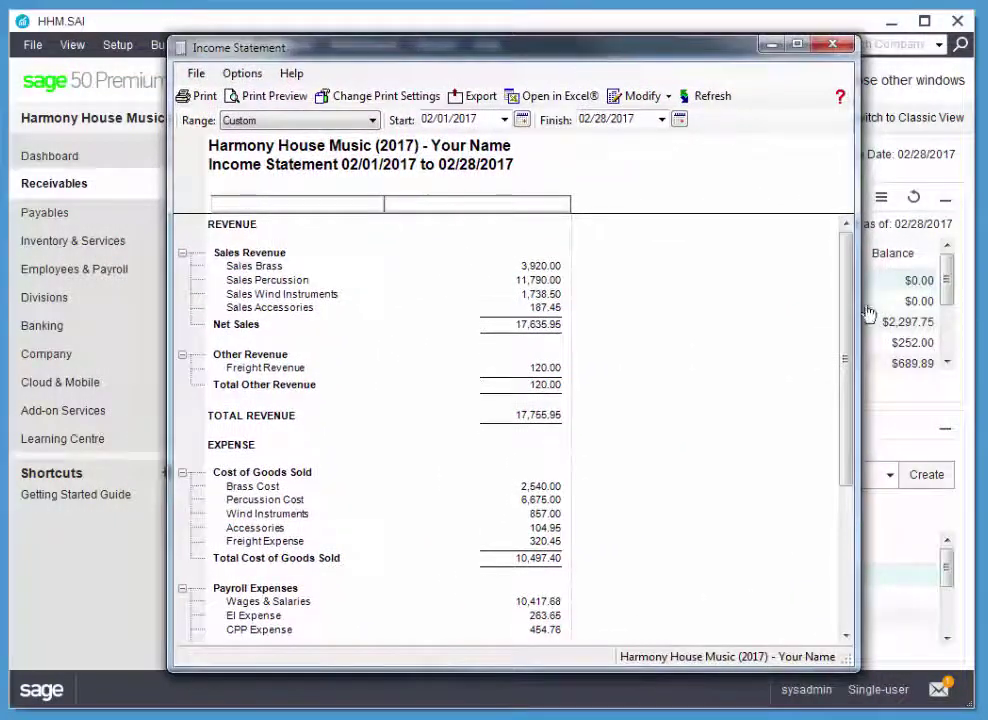
pyautogui.scroll(-2, 848, 315)
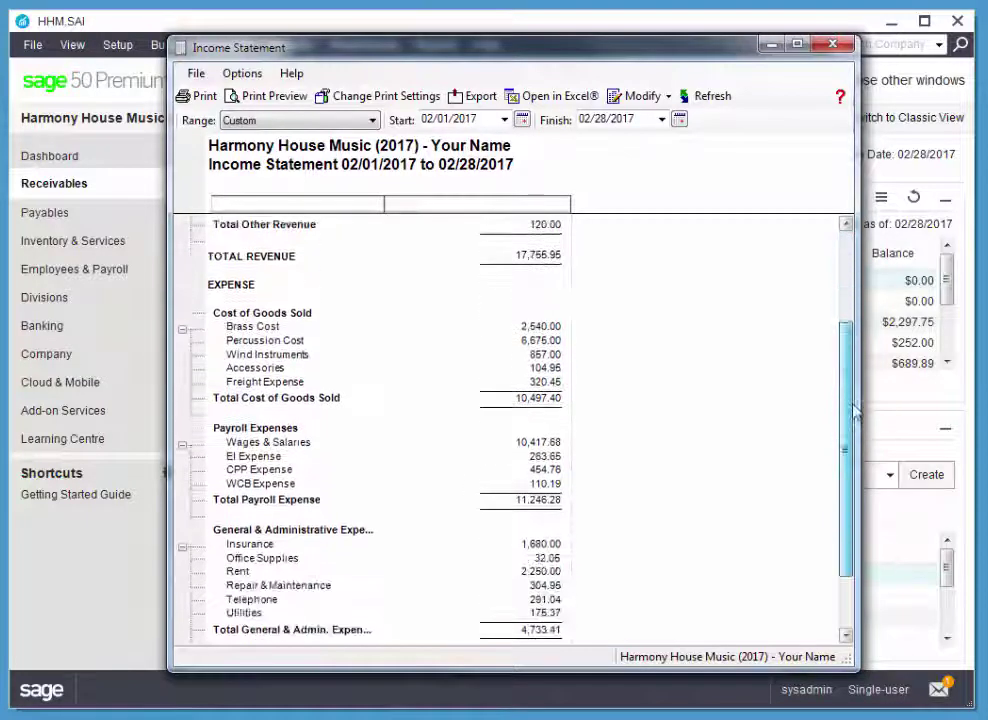
pyautogui.scroll(-4, 848, 315)
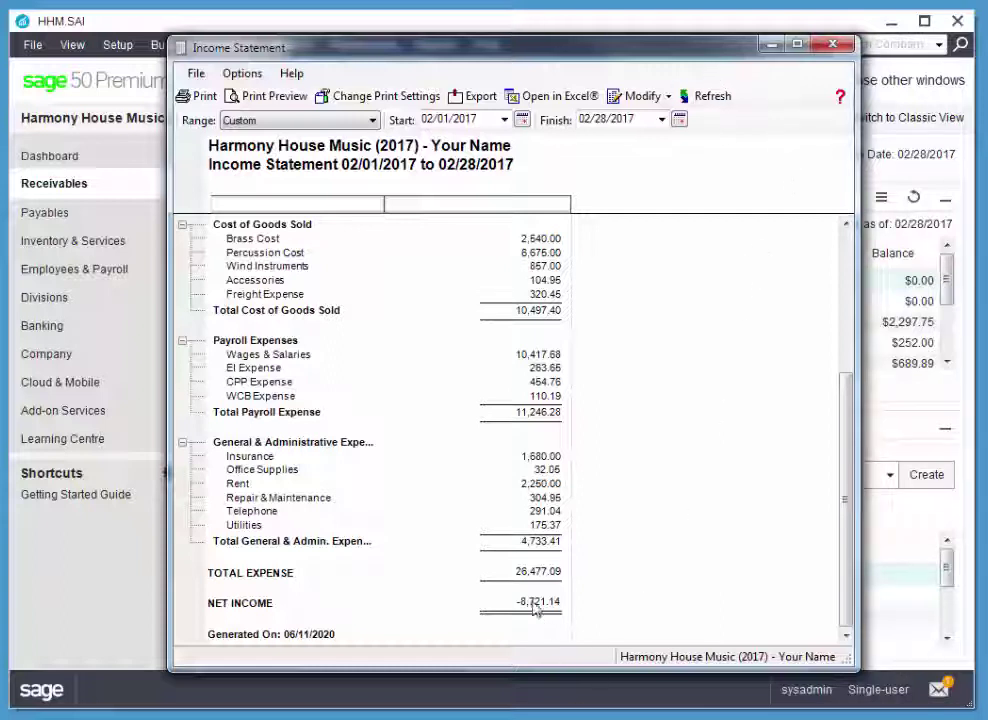
pyautogui.click(833, 46)
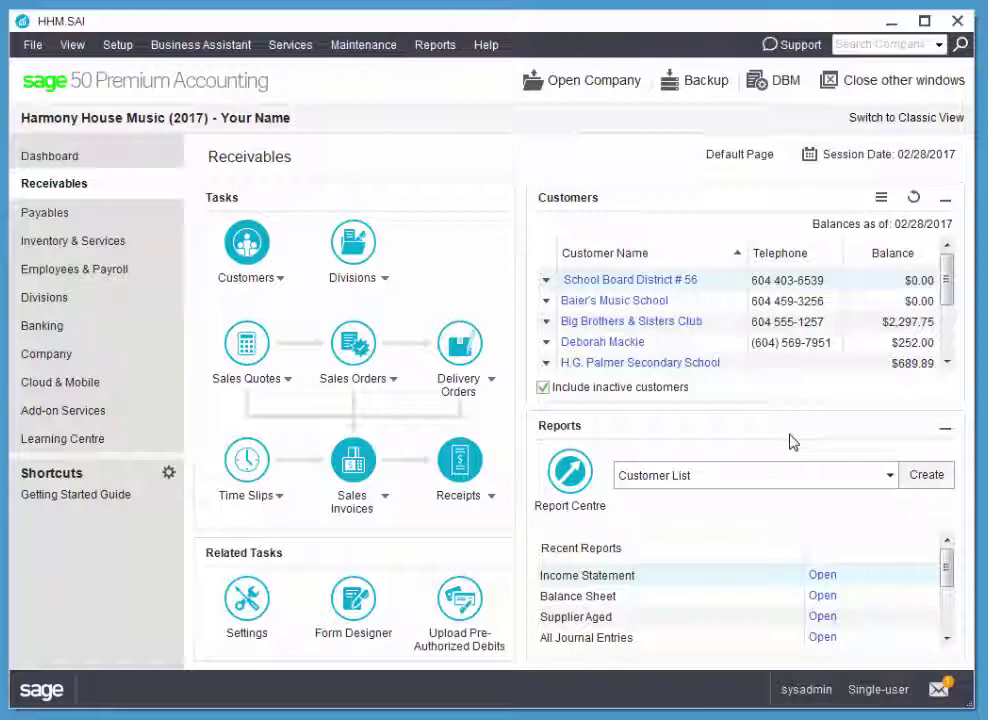
# Run the standard Trial Balance report type as at 02/28/2017
pyautogui.click(426, 50)
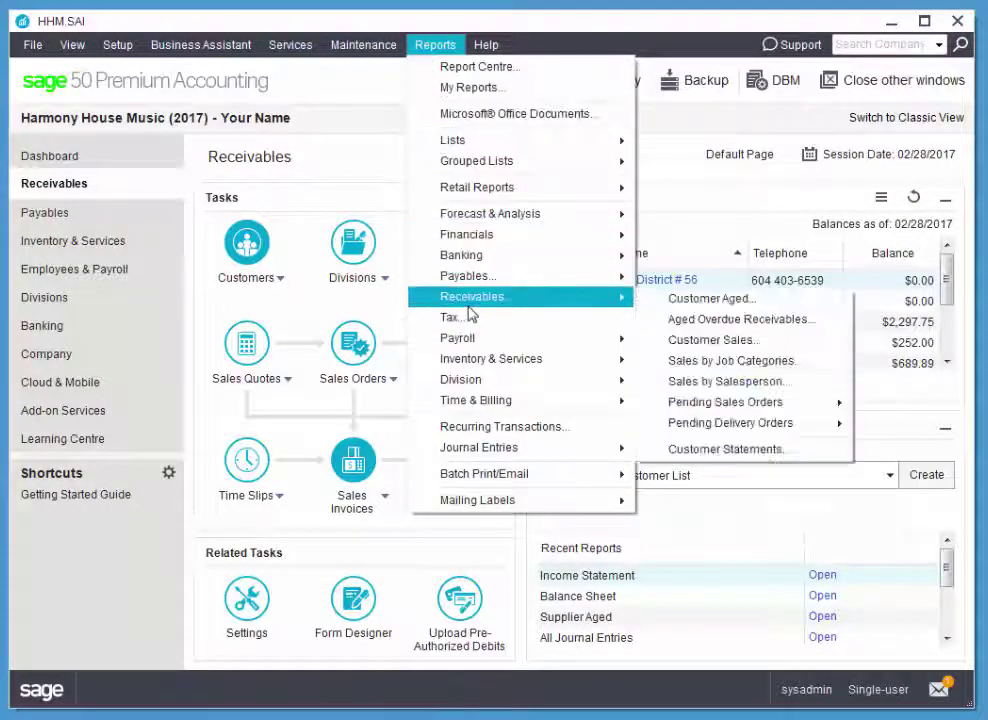
pyautogui.moveTo(520, 234)
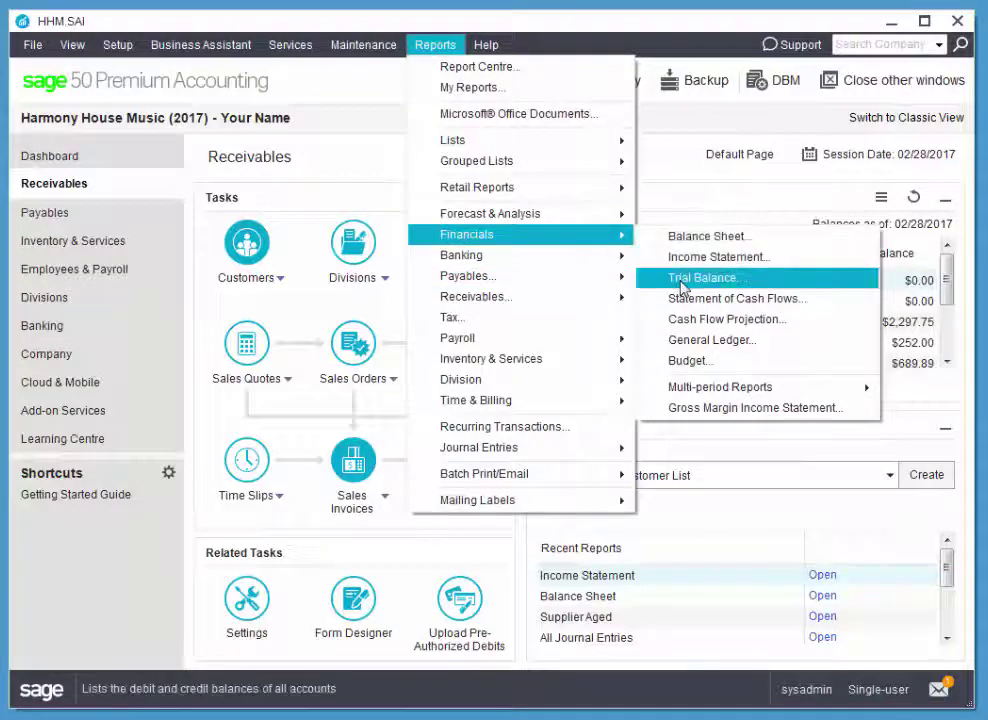
pyautogui.click(681, 280)
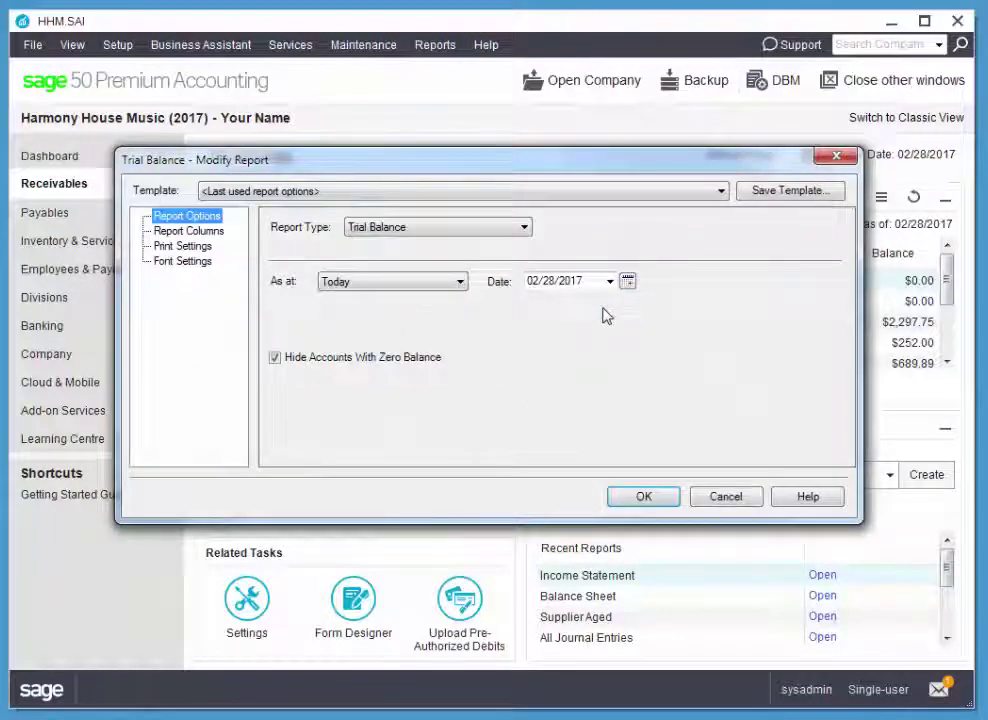
pyautogui.click(540, 281)
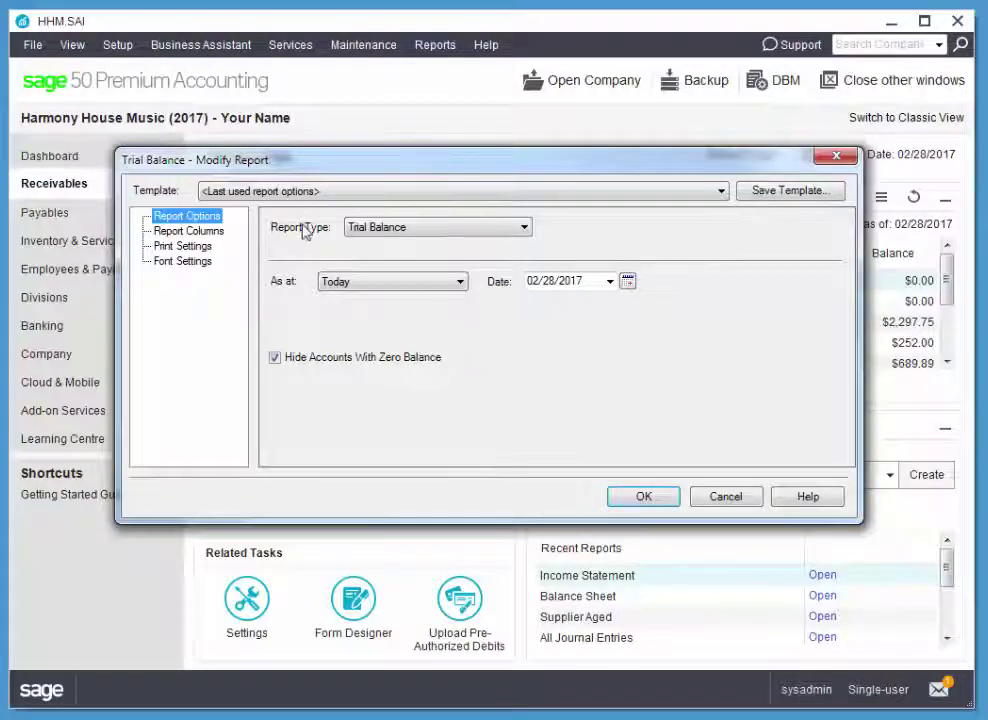
pyautogui.click(524, 229)
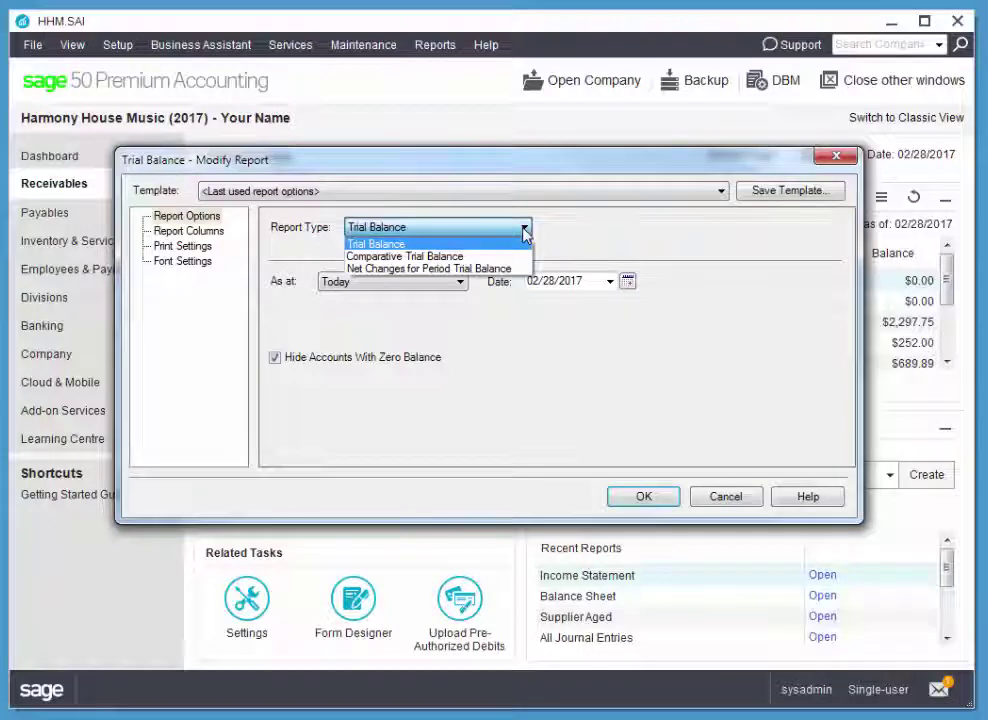
pyautogui.click(524, 230)
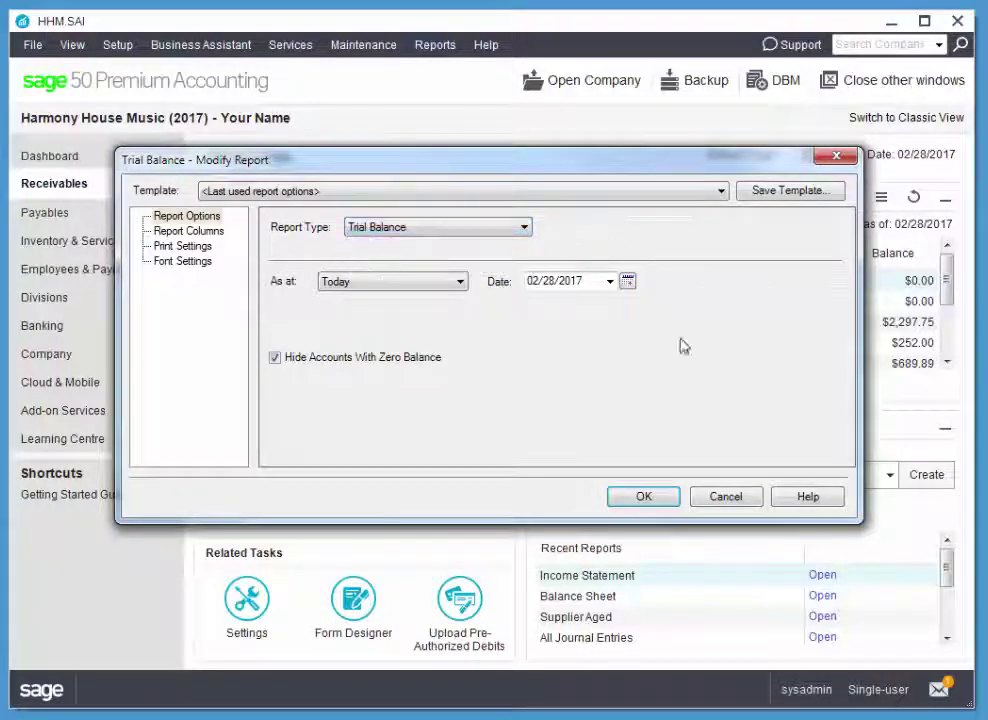
pyautogui.click(645, 499)
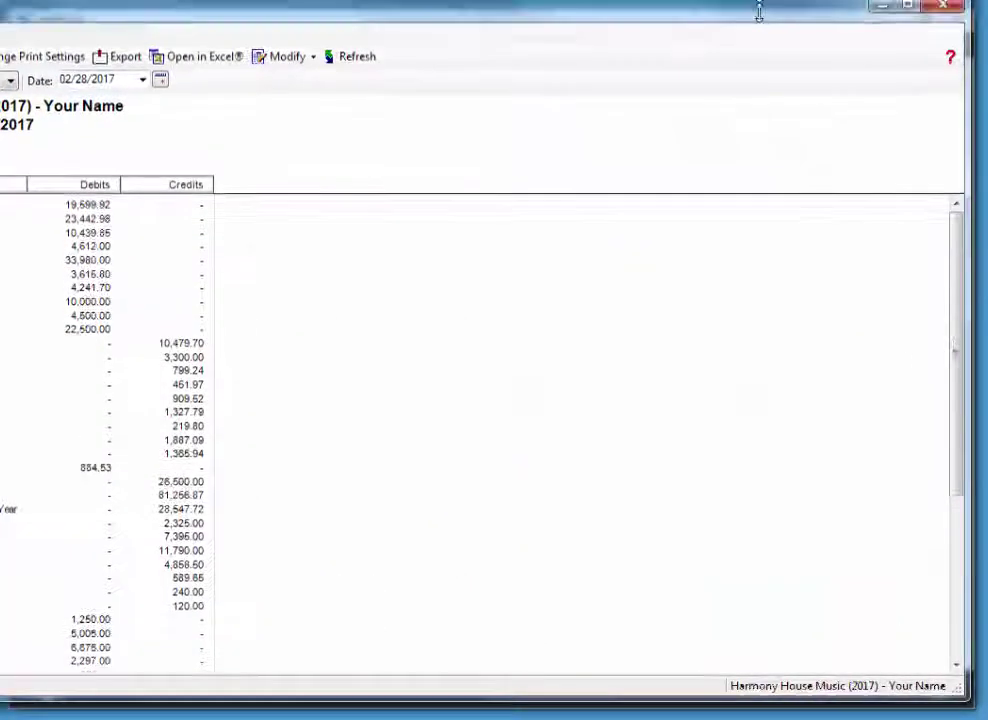
# Reposition the Trial Balance window and scroll through the expense accounts back to the top
pyautogui.moveTo(765, 2); pyautogui.dragTo(765, 46)
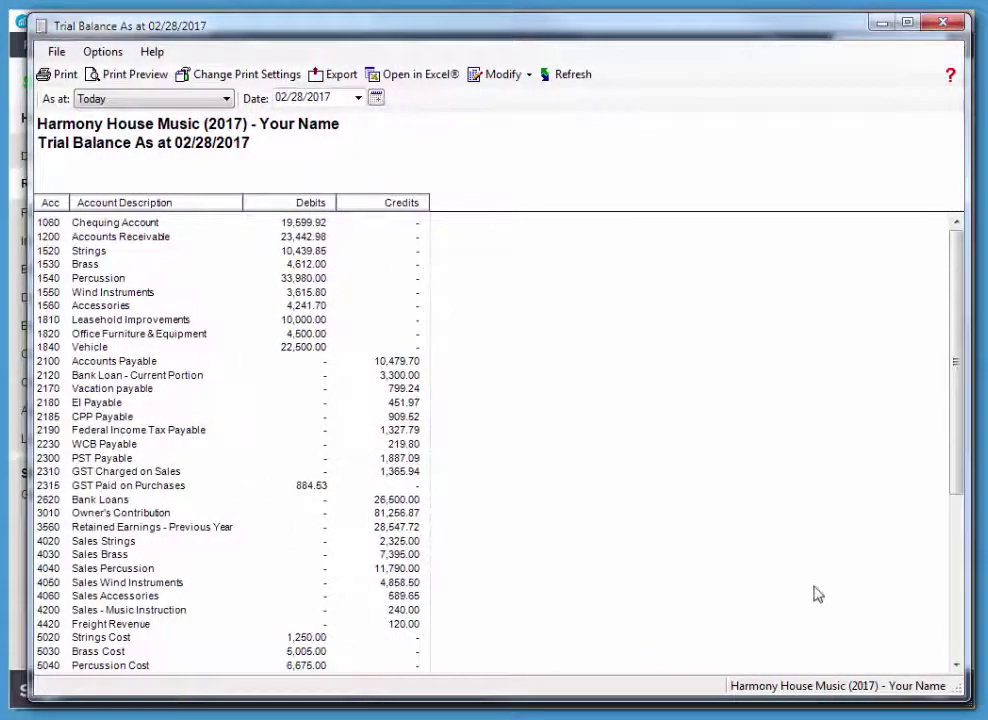
pyautogui.moveTo(962, 392); pyautogui.dragTo(978, 580)
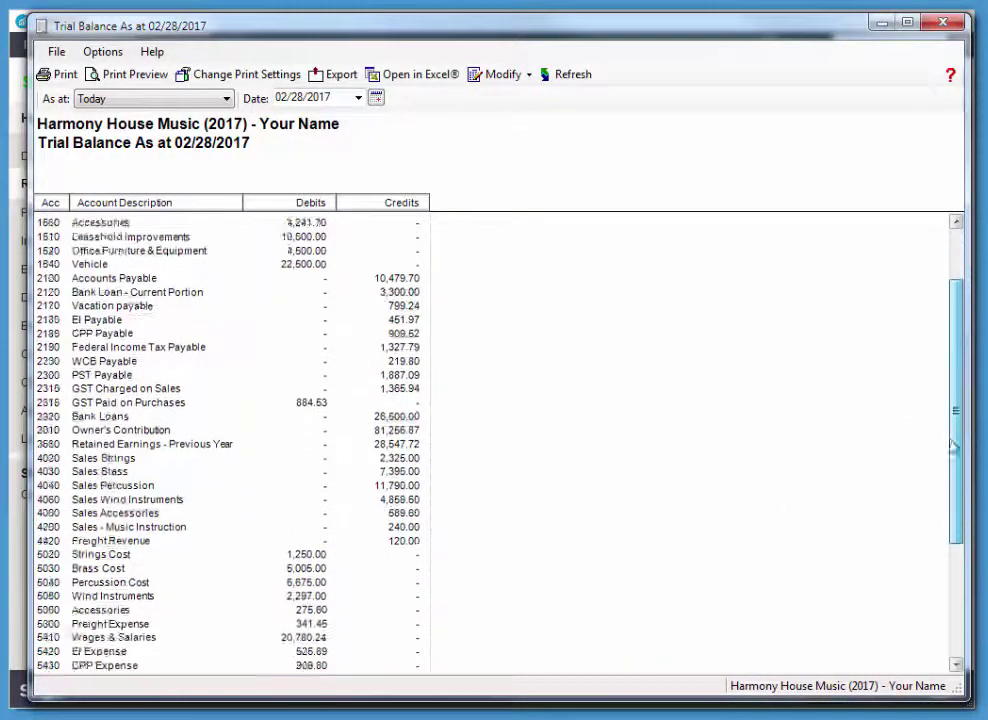
pyautogui.scroll(2, 502, 584)
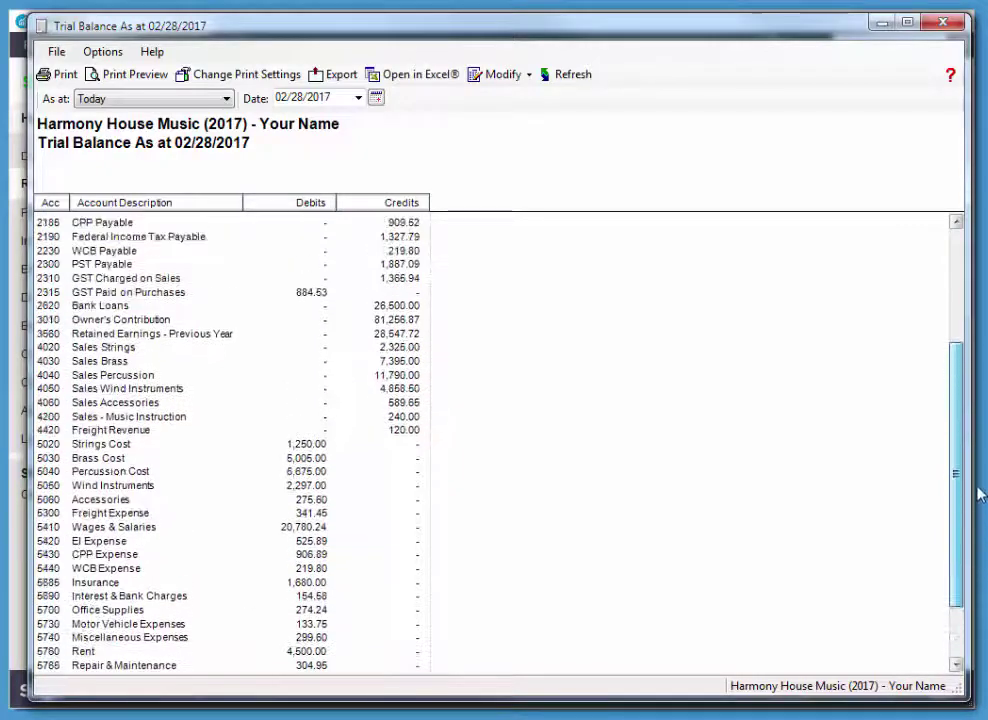
pyautogui.scroll(3, 502, 584)
pyautogui.scroll(2, 502, 584)
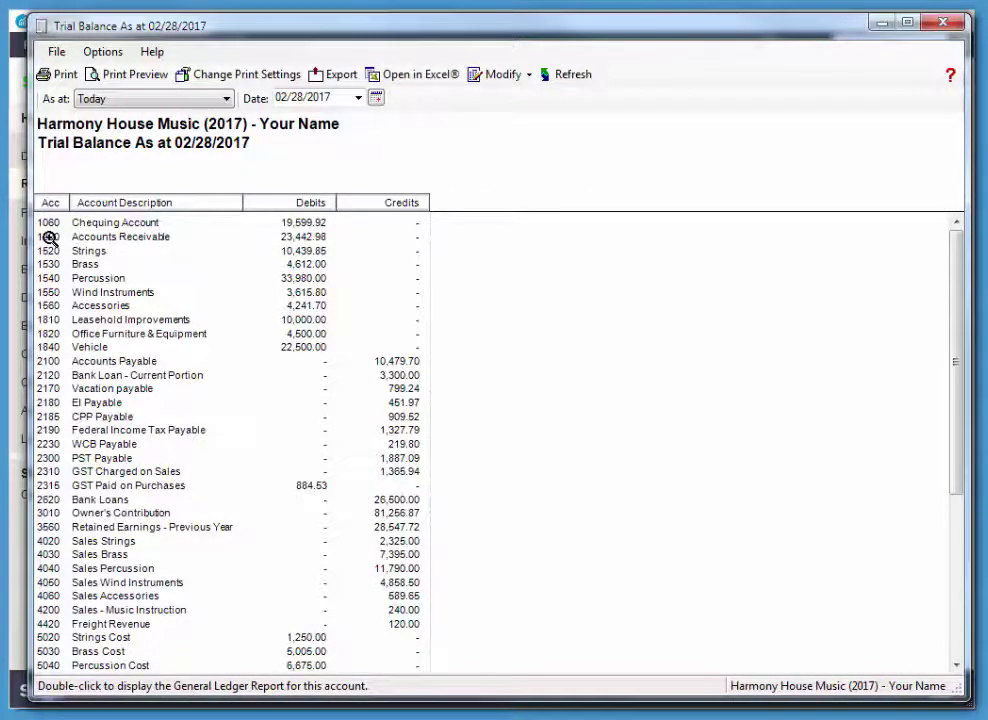
# Drill into the 1200 Accounts Receivable General Ledger from the Trial Balance
pyautogui.doubleClick(49, 237)
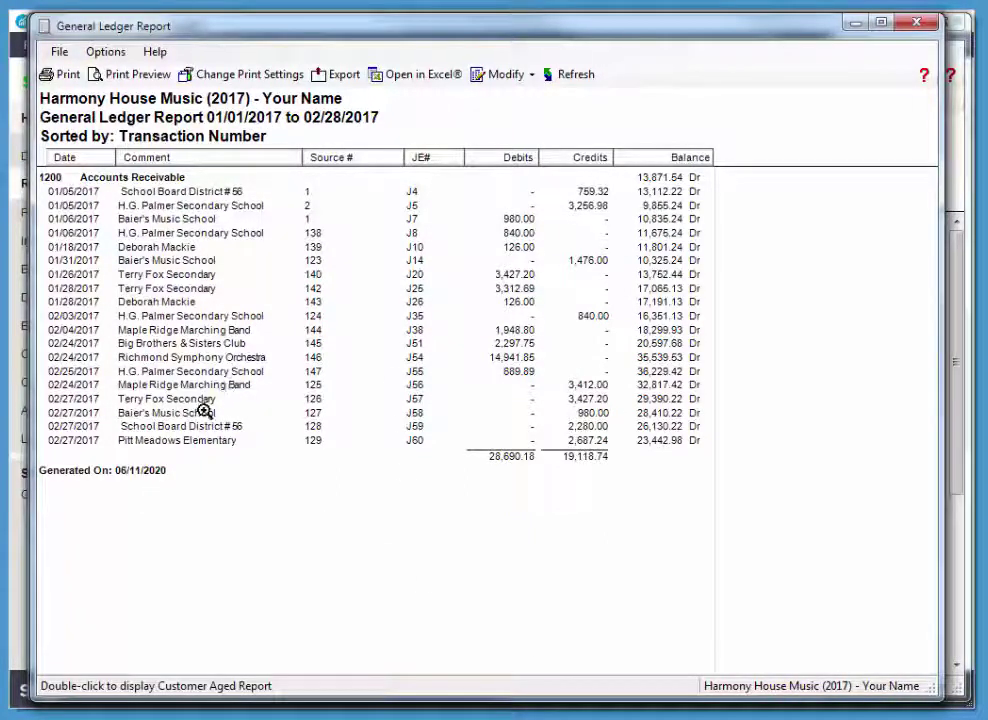
pyautogui.doubleClick(73, 415)
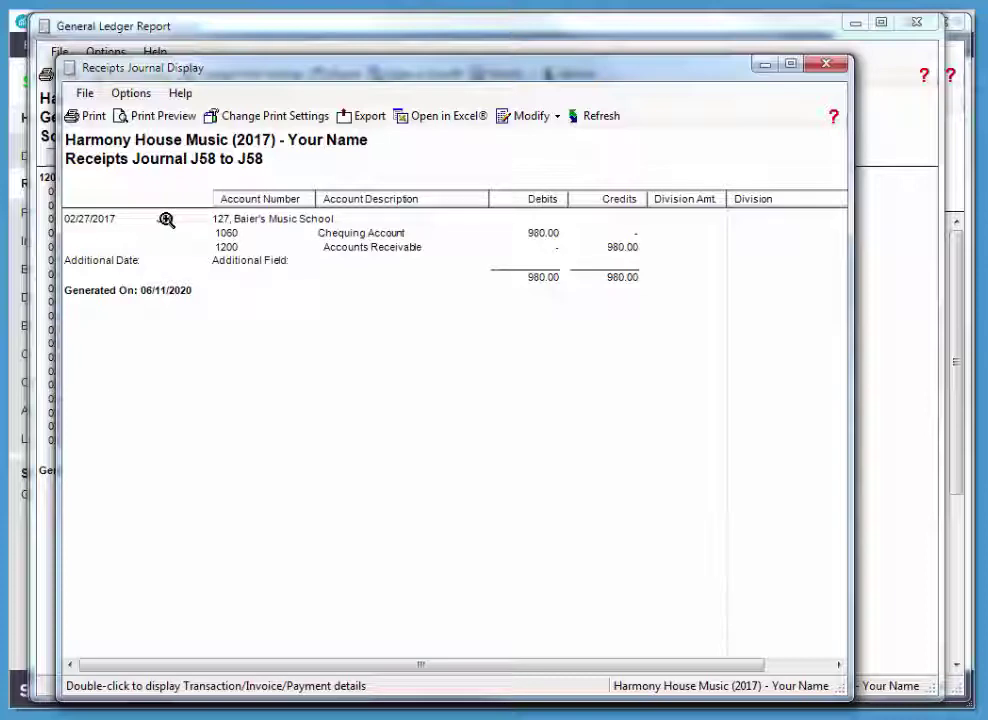
pyautogui.doubleClick(166, 219)
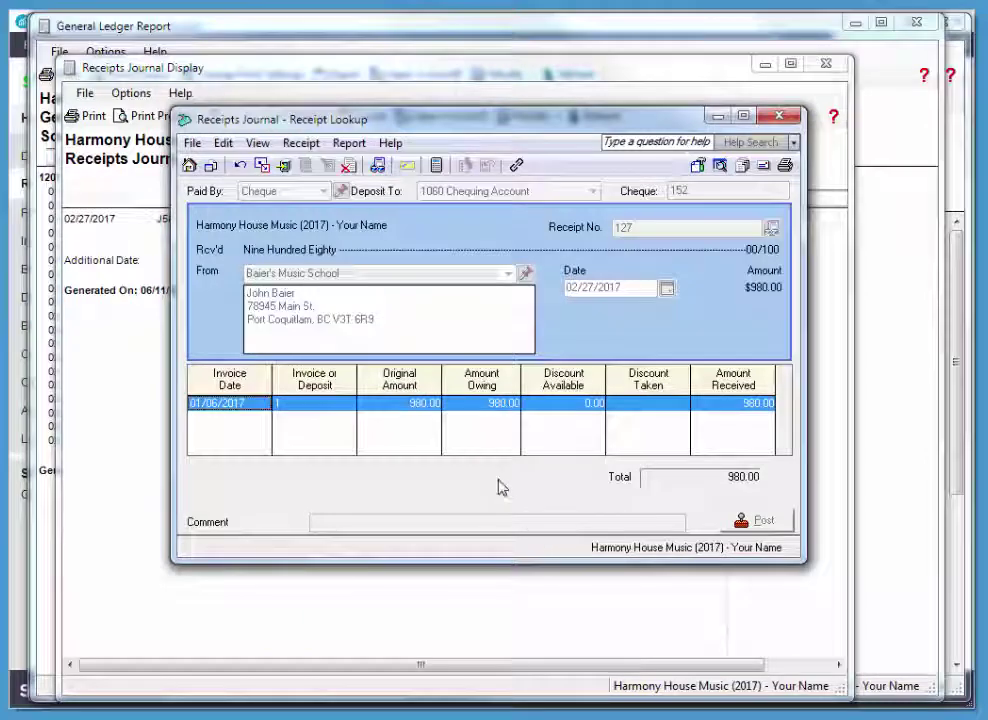
pyautogui.moveTo(573, 124)
pyautogui.mouseDown()
pyautogui.moveTo(548, 336)
pyautogui.moveTo(565, 185)
pyautogui.mouseUp()
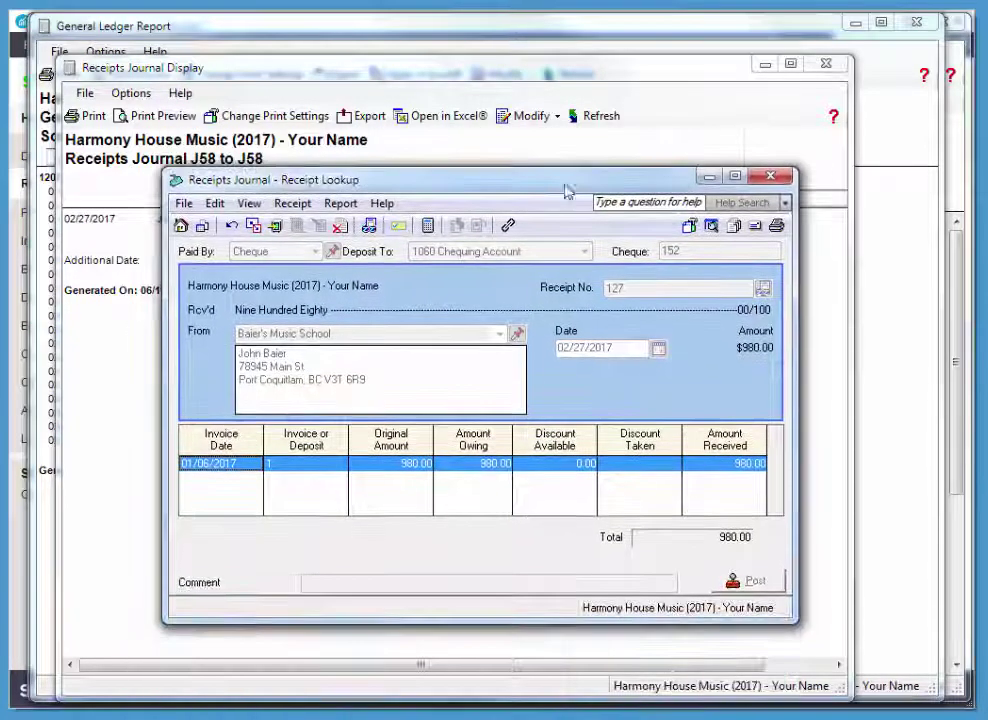
pyautogui.click(772, 178)
pyautogui.click(825, 63)
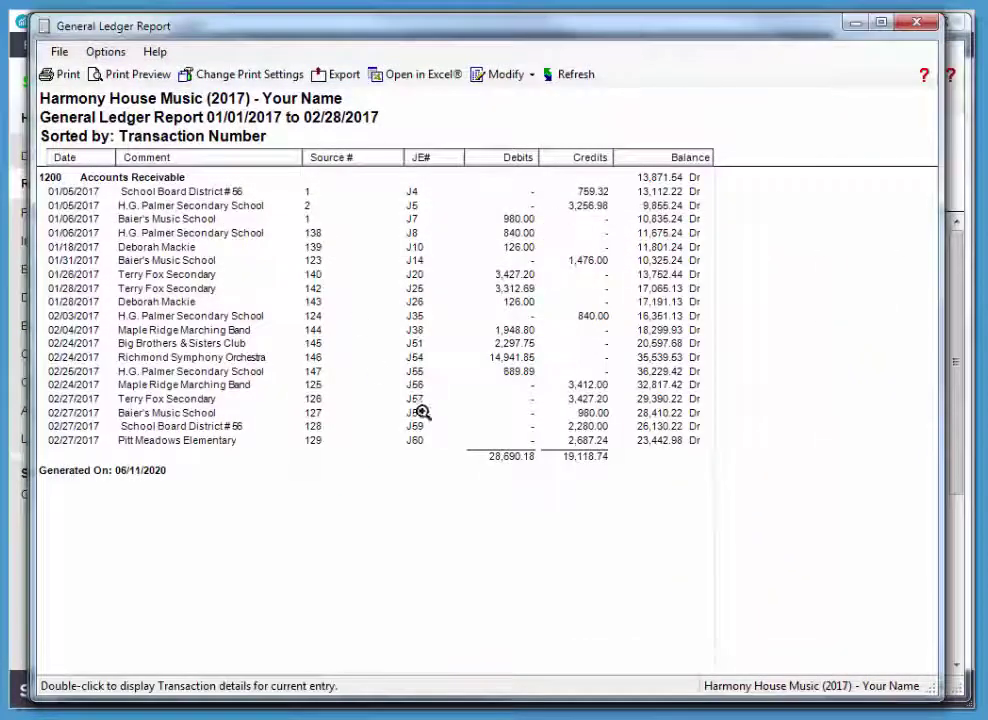
# Close the General Ledger report window
pyautogui.click(917, 23)
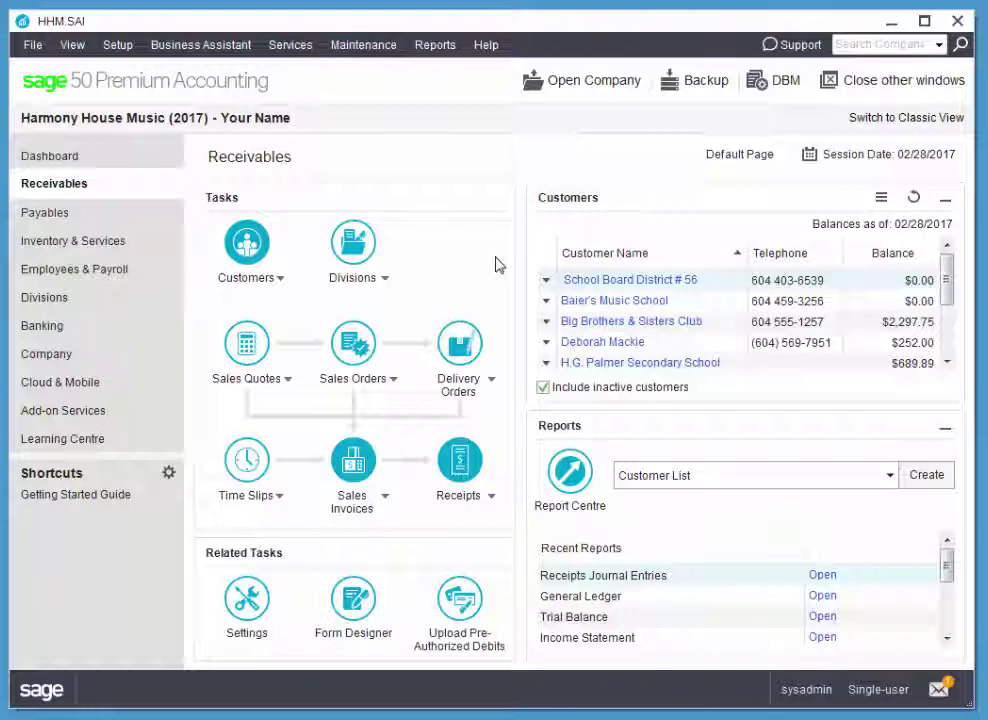
# Run a General Ledger for all accounts from 02/01/2017 to 02/28/2017
pyautogui.click(438, 47)
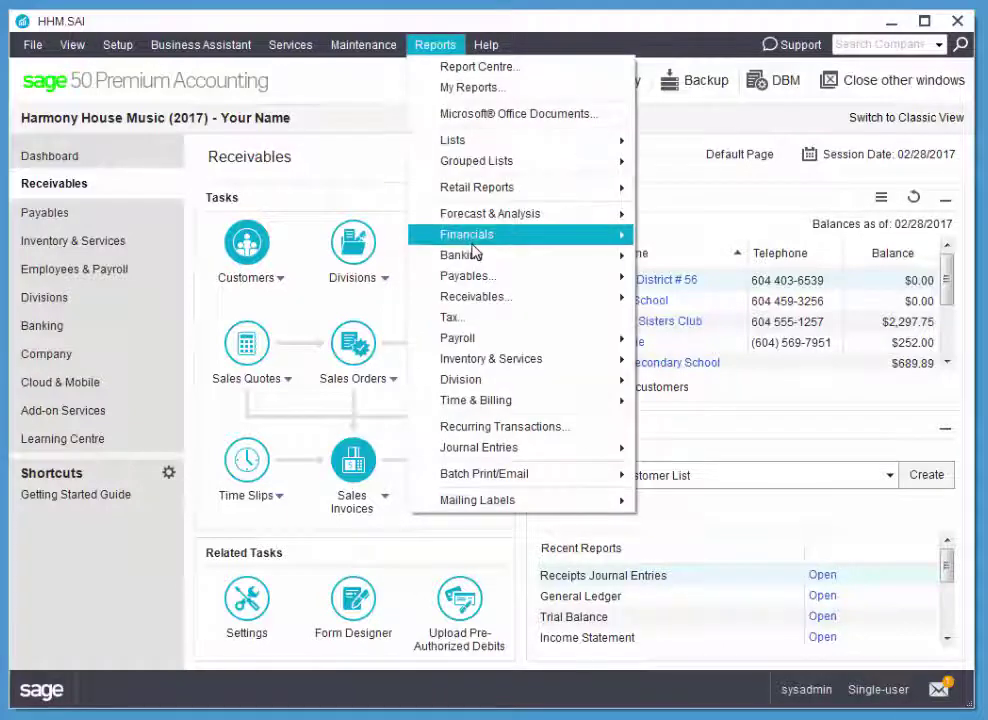
pyautogui.moveTo(467, 234)
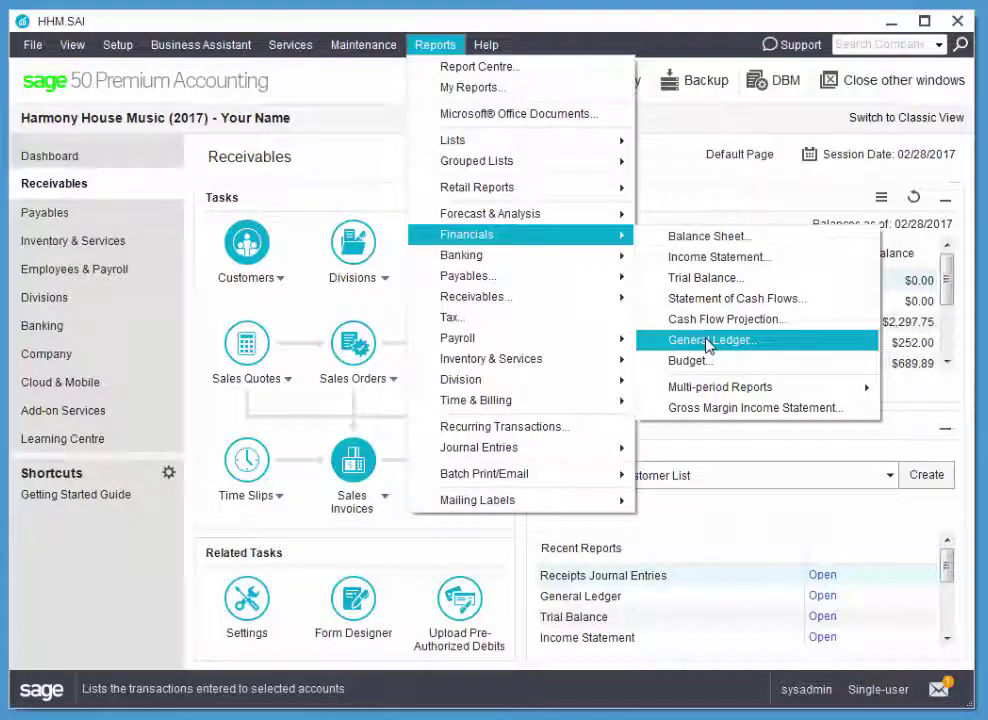
pyautogui.click(708, 341)
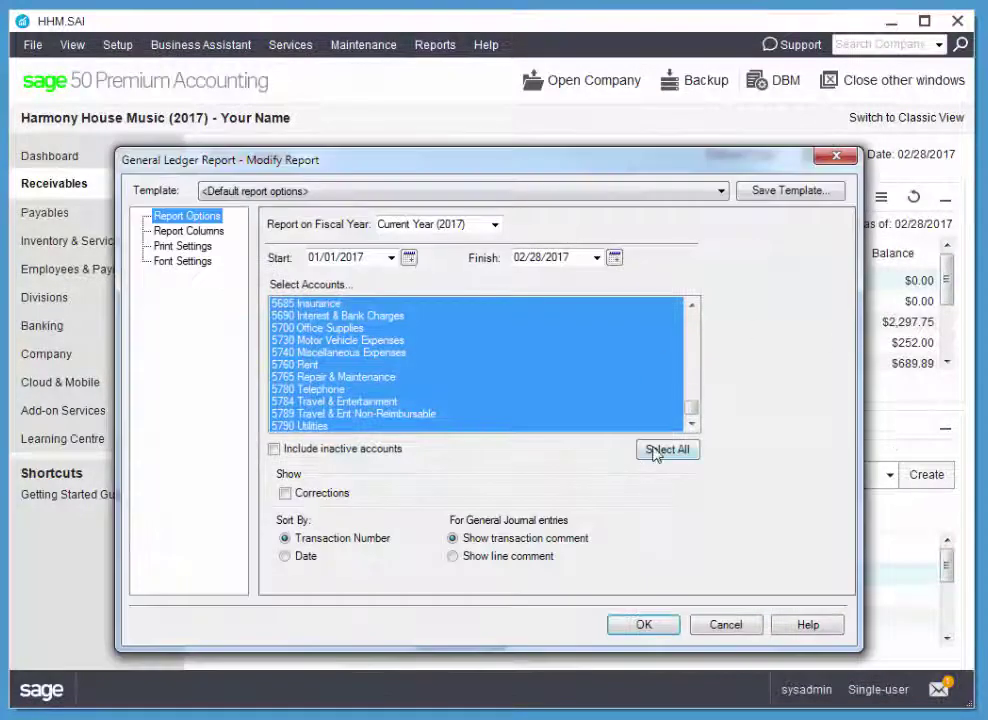
pyautogui.moveTo(694, 415)
pyautogui.mouseDown()
pyautogui.moveTo(692, 315)
pyautogui.moveTo(706, 424)
pyautogui.moveTo(697, 322)
pyautogui.moveTo(697, 410)
pyautogui.mouseUp()
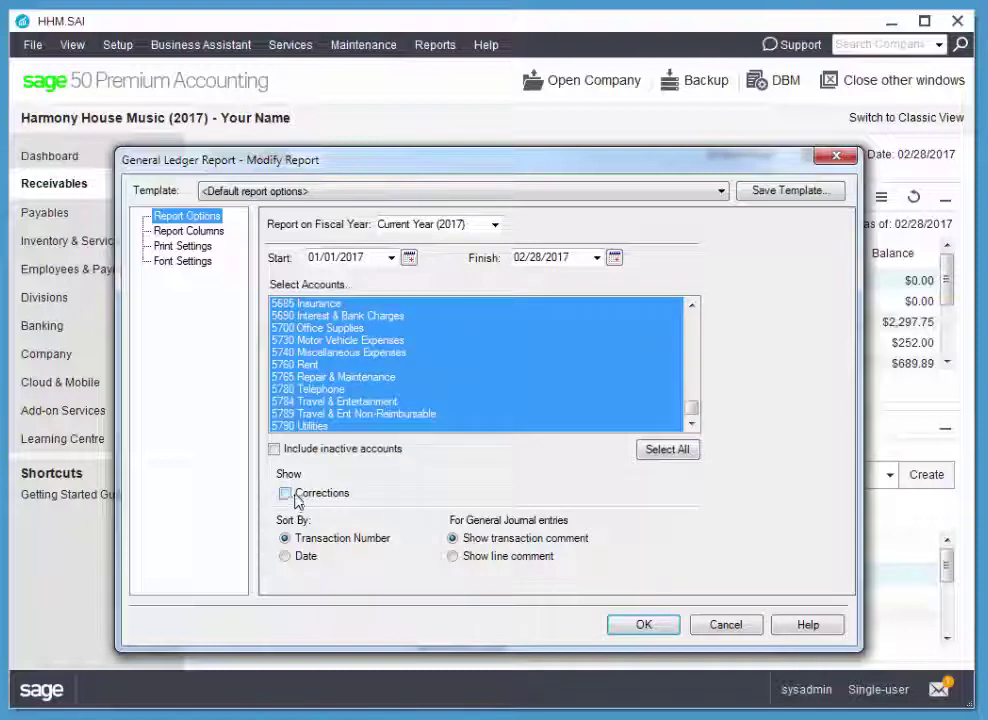
pyautogui.click(409, 257)
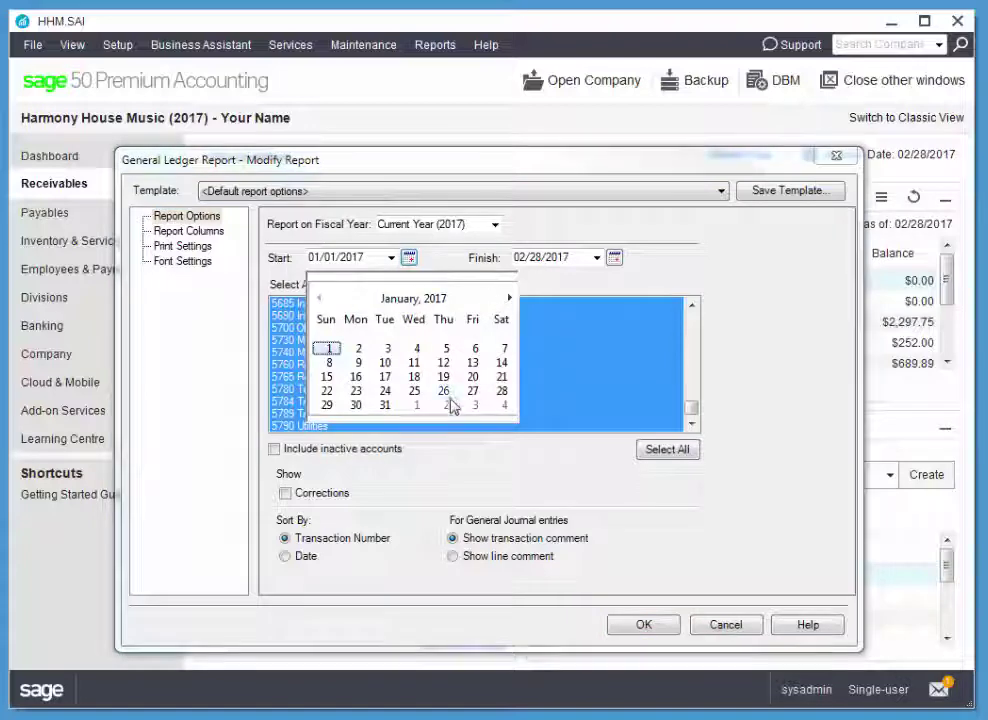
pyautogui.click(416, 405)
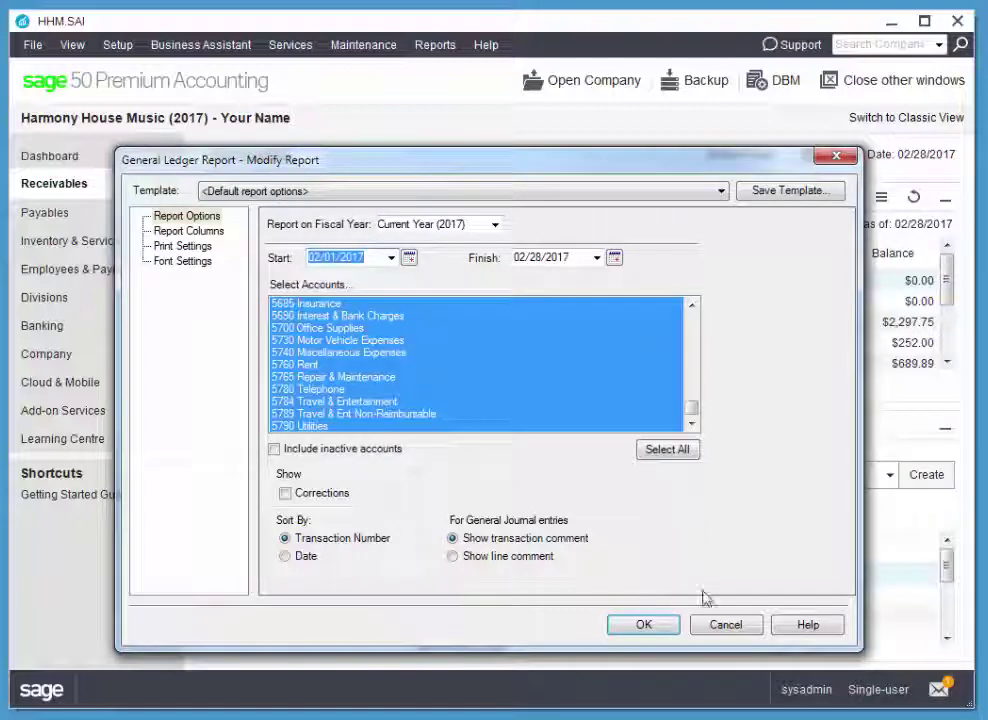
pyautogui.click(660, 628)
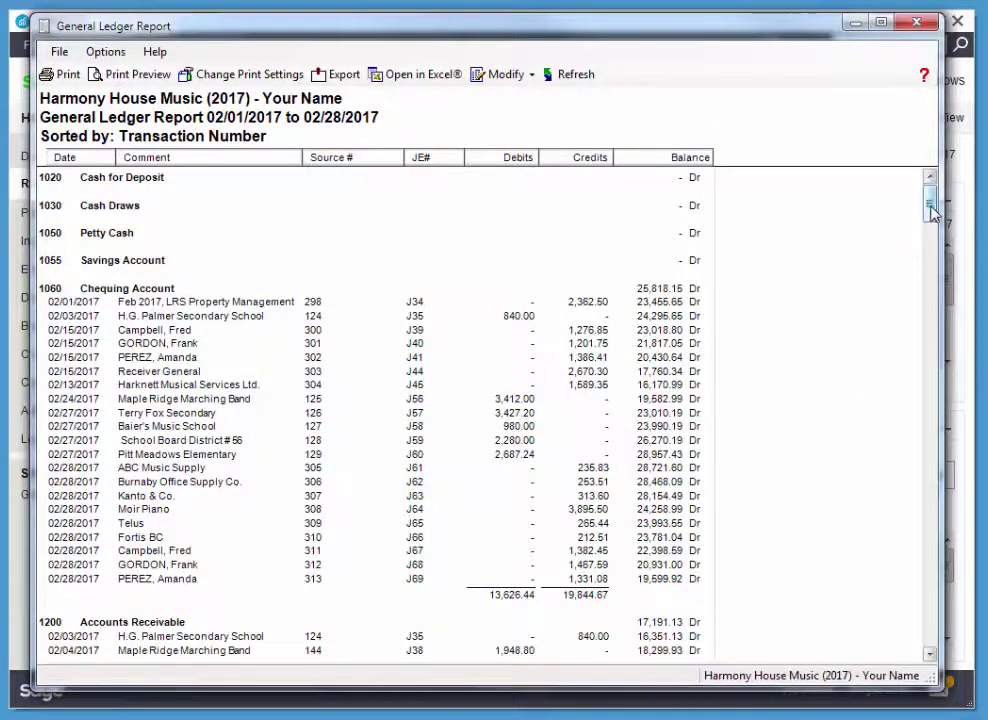
# Nudge the February General Ledger report window slightly into place
pyautogui.moveTo(929, 205)
pyautogui.mouseDown()
pyautogui.moveTo(906, 346)
pyautogui.moveTo(911, 441)
pyautogui.moveTo(928, 468)
pyautogui.moveTo(930, 622)
pyautogui.moveTo(925, 198)
pyautogui.mouseUp()
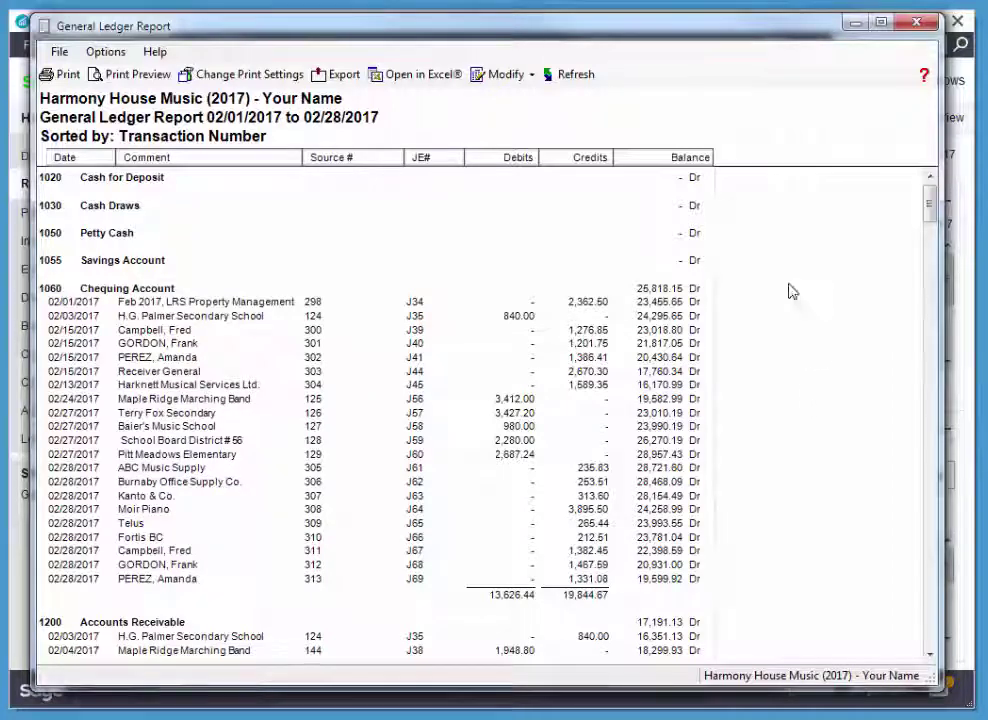
# Filter the February General Ledger report options to the 1060 Chequing Account only
pyautogui.click(527, 80)
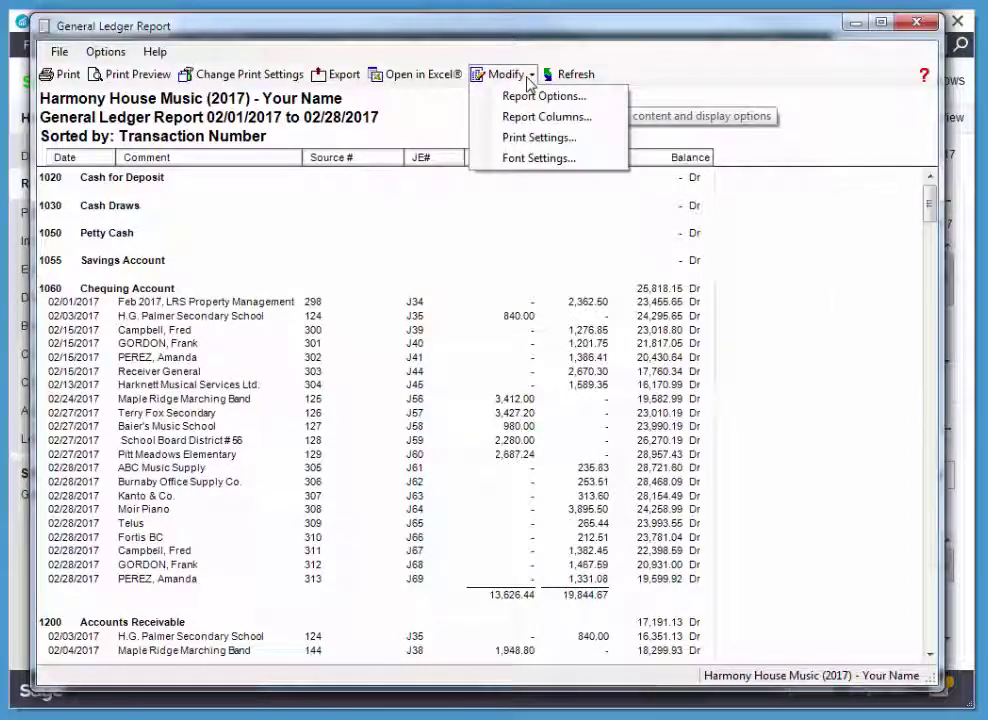
pyautogui.click(542, 95)
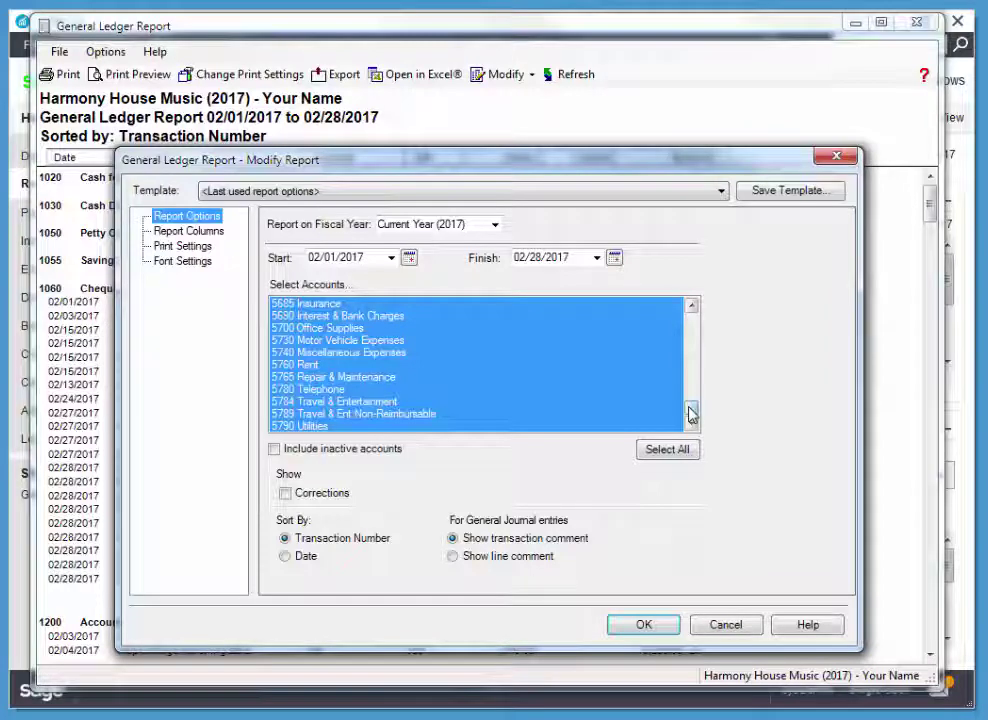
pyautogui.moveTo(690, 409); pyautogui.dragTo(684, 322)
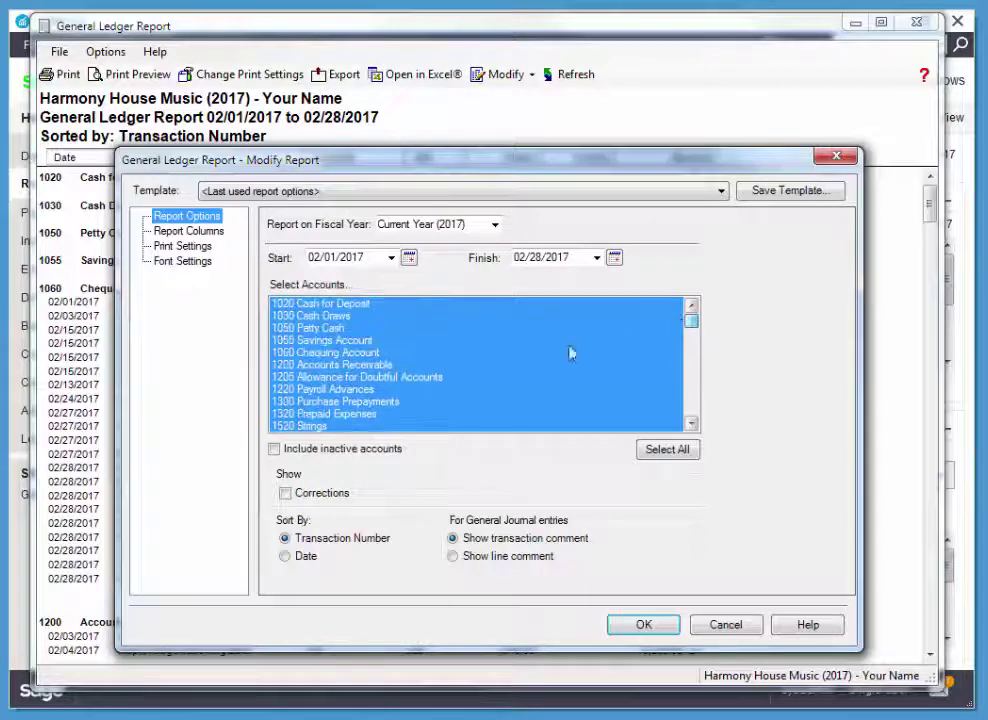
pyautogui.click(306, 361)
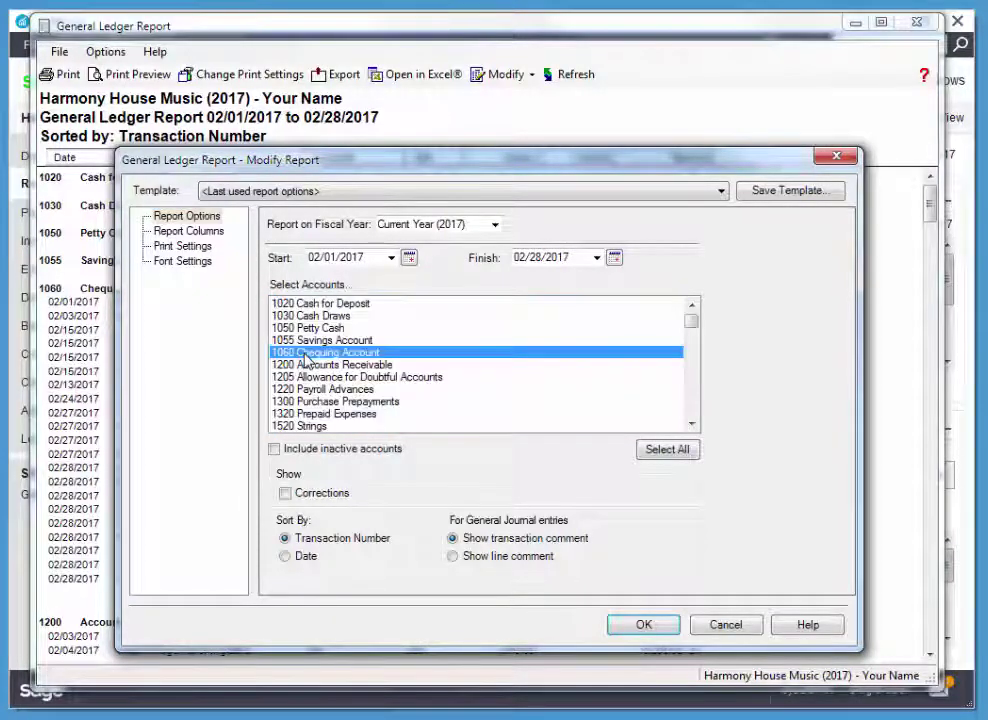
pyautogui.click(642, 625)
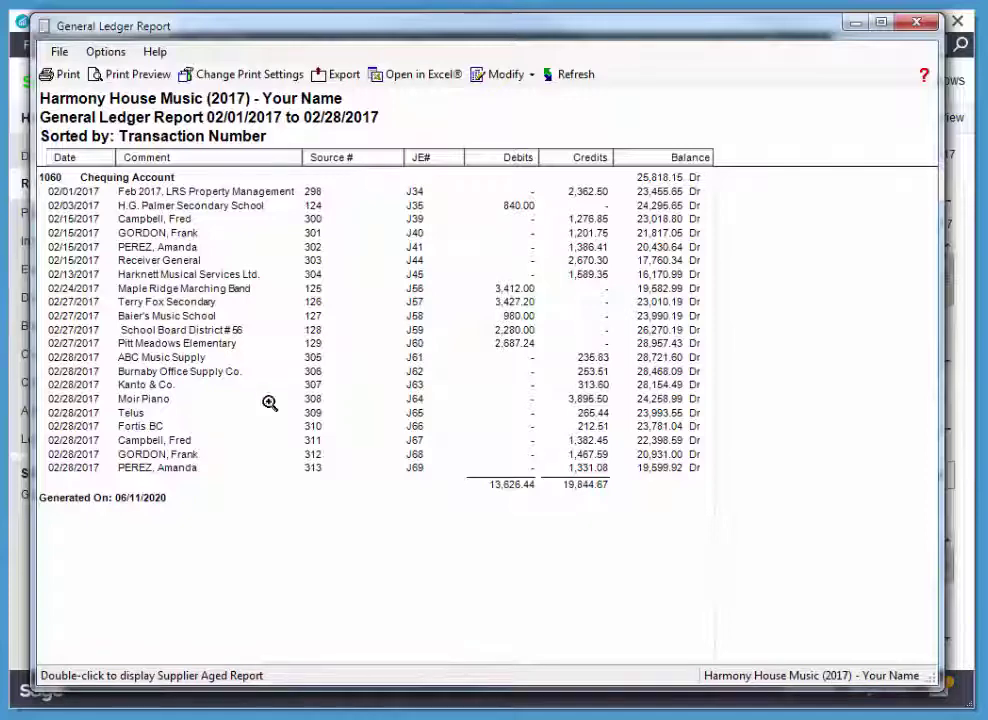
# Close the 1060 Chequing Account General Ledger report to return to the Receivables page
pyautogui.click(915, 24)
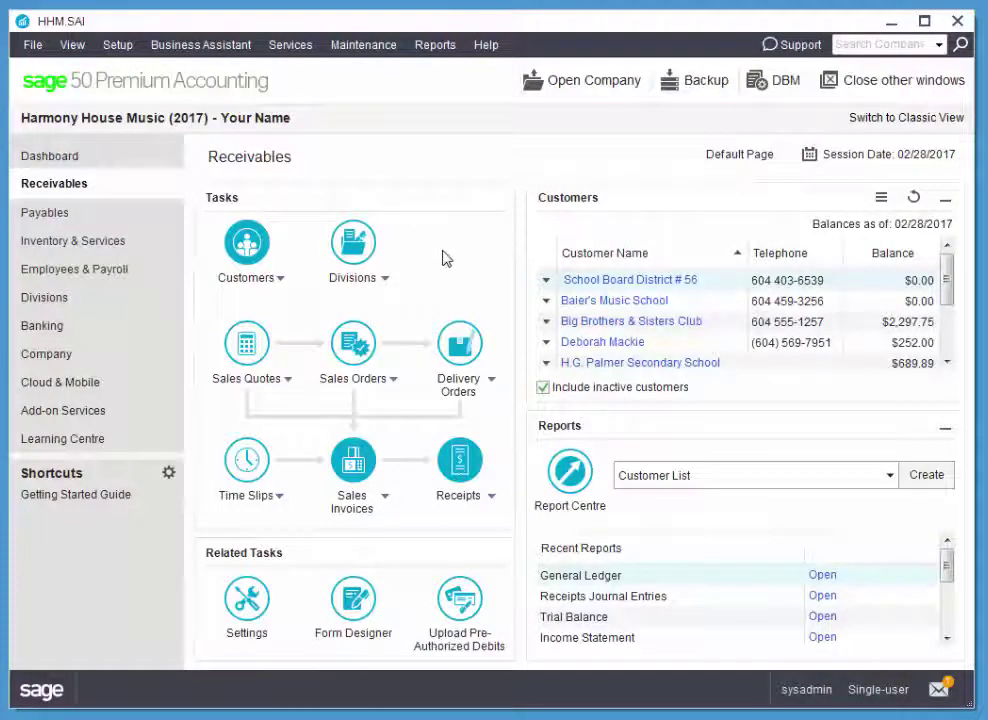
# On the Company page, review the Chart of Accounts Reports menu, then close the Accounts window
pyautogui.click(60, 354)
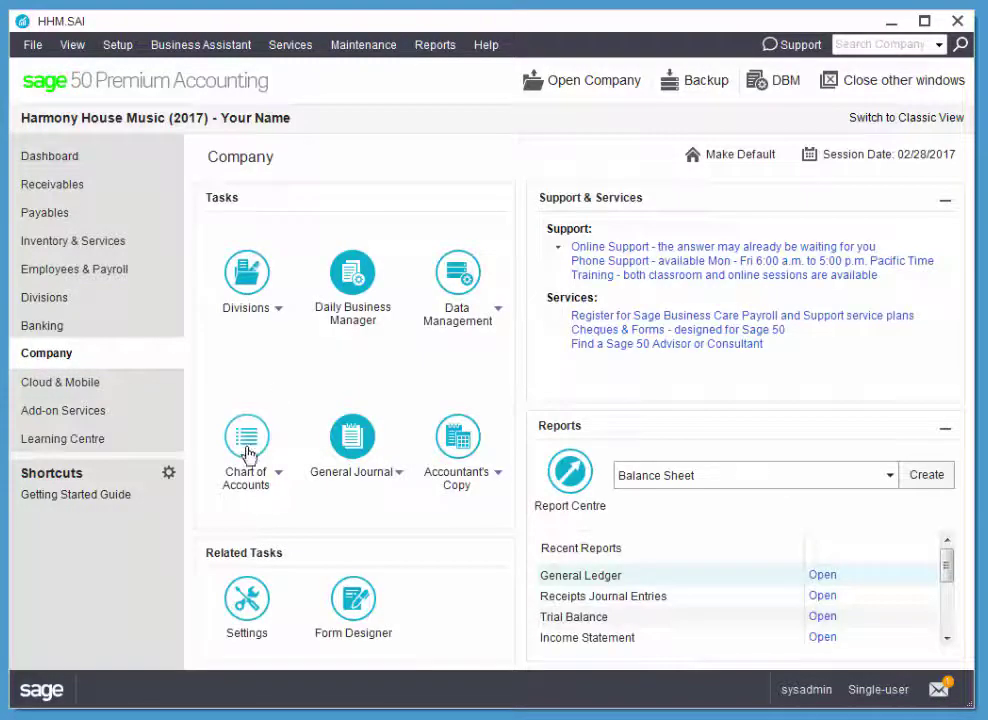
pyautogui.click(247, 437)
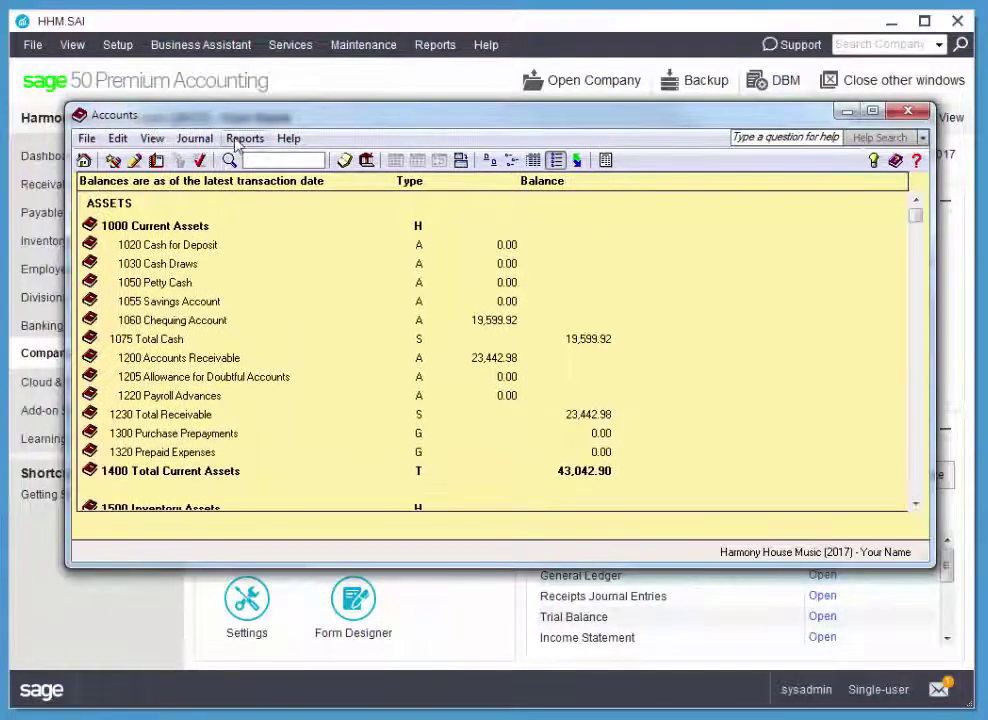
pyautogui.click(240, 139)
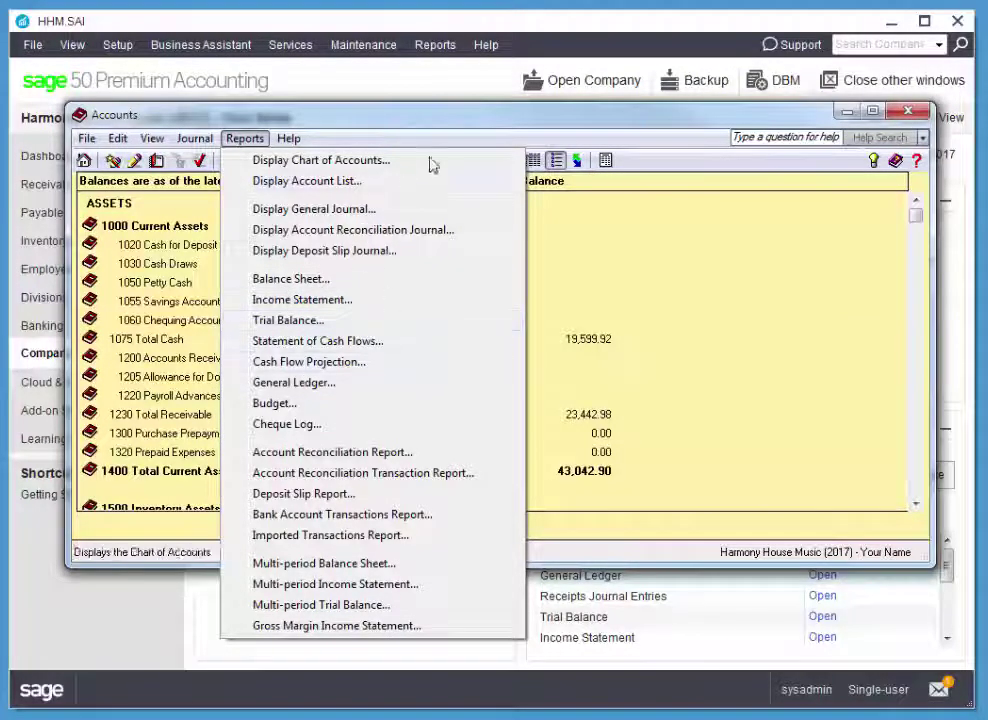
pyautogui.click(910, 112)
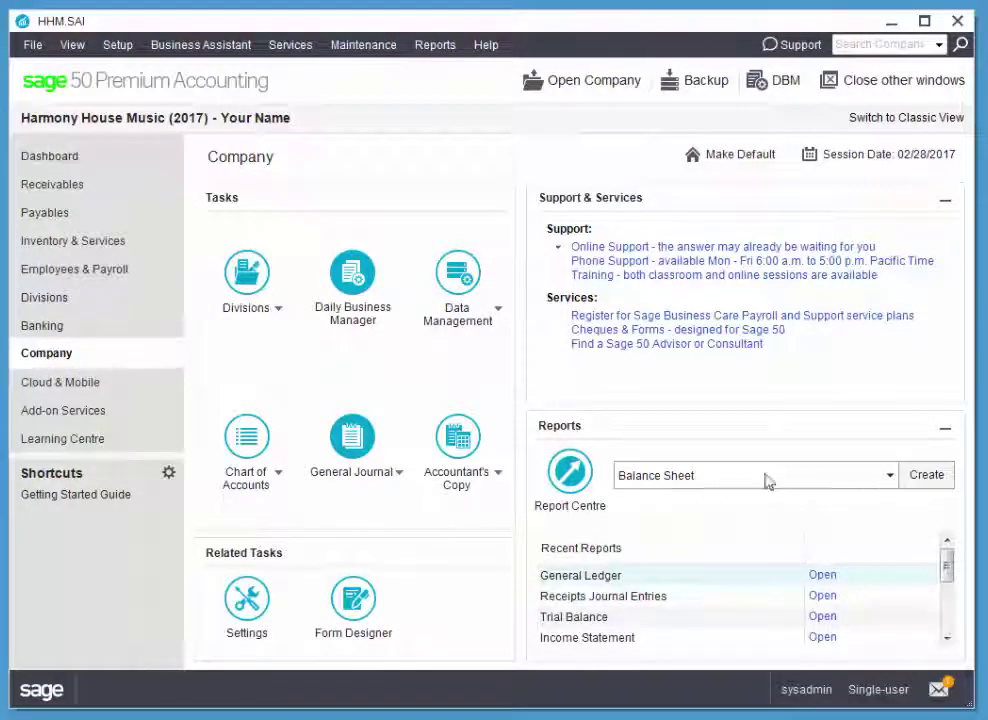
# Browse the Company page's report-type list, then open the Report Centre with its Balance Sheet preview
pyautogui.click(890, 476)
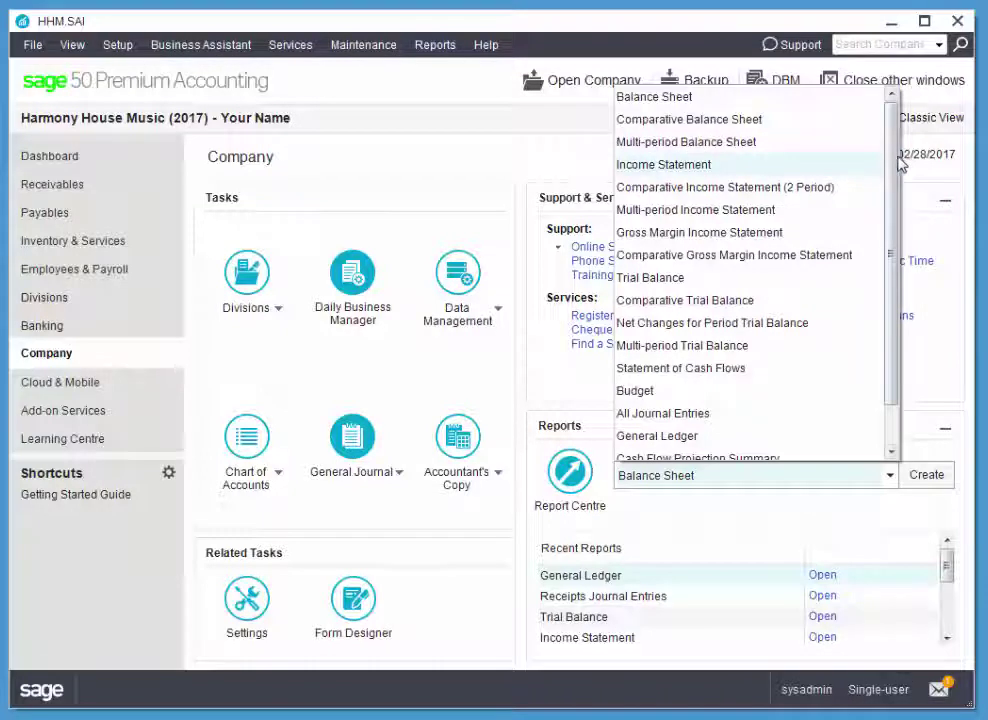
pyautogui.scroll(-1, 742, 231)
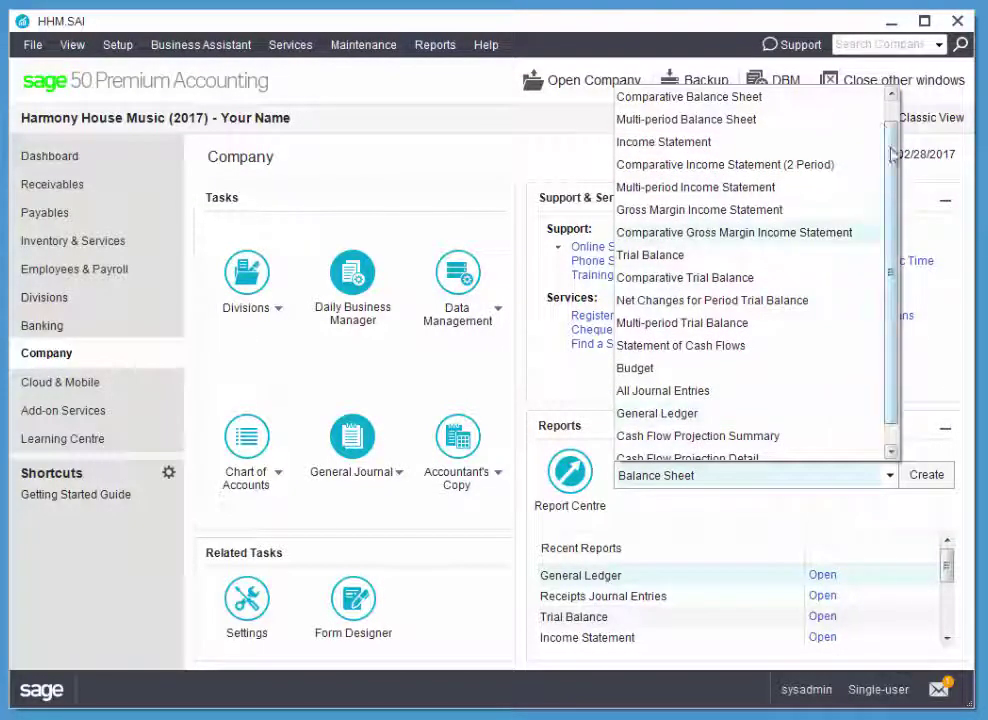
pyautogui.click(536, 176)
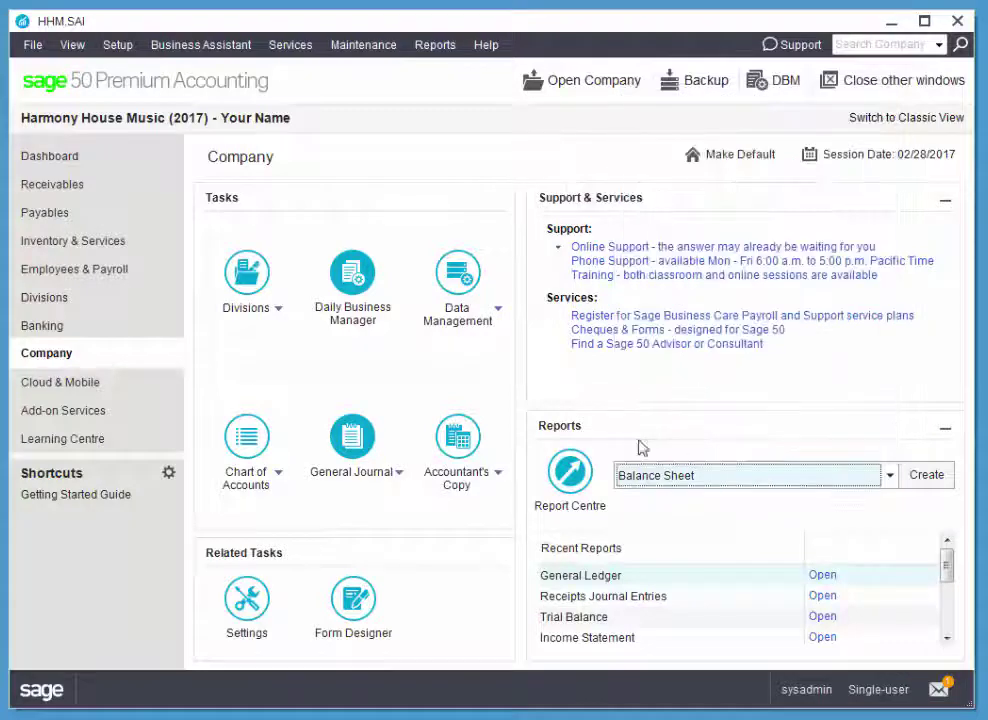
pyautogui.click(569, 472)
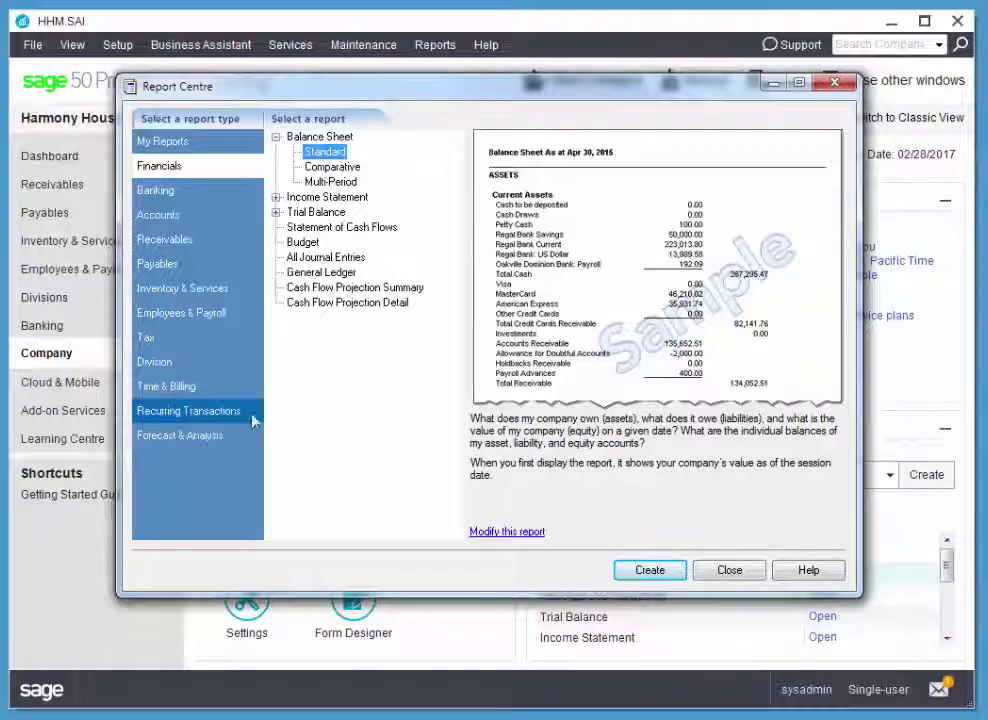
# View the Receivables report list in the Report Centre, then close the Report Centre
pyautogui.click(164, 239)
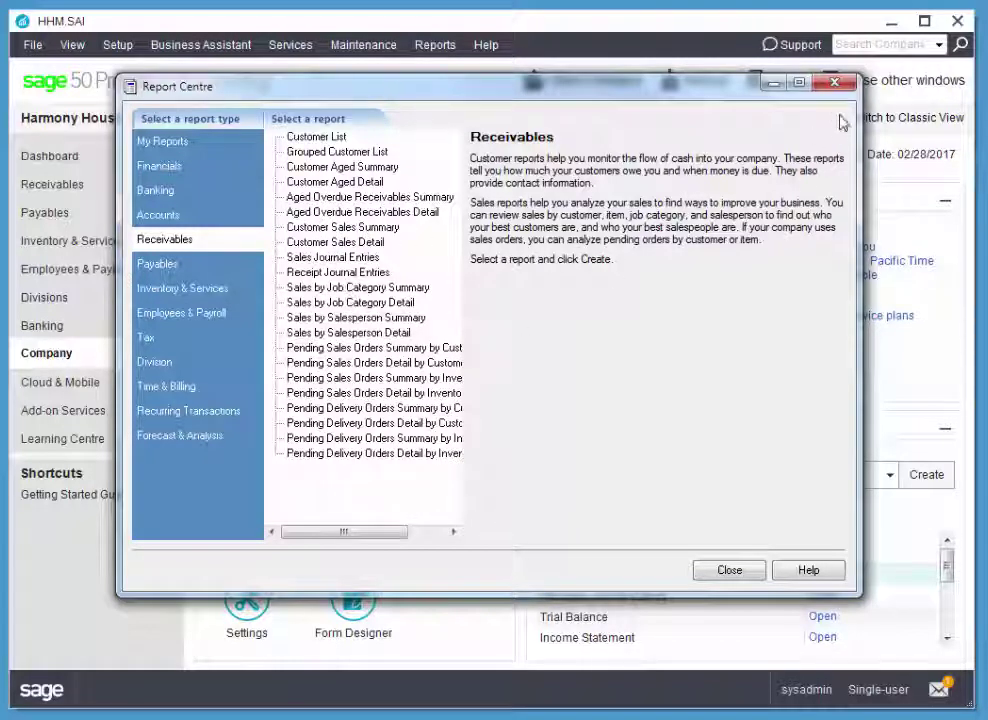
pyautogui.click(833, 83)
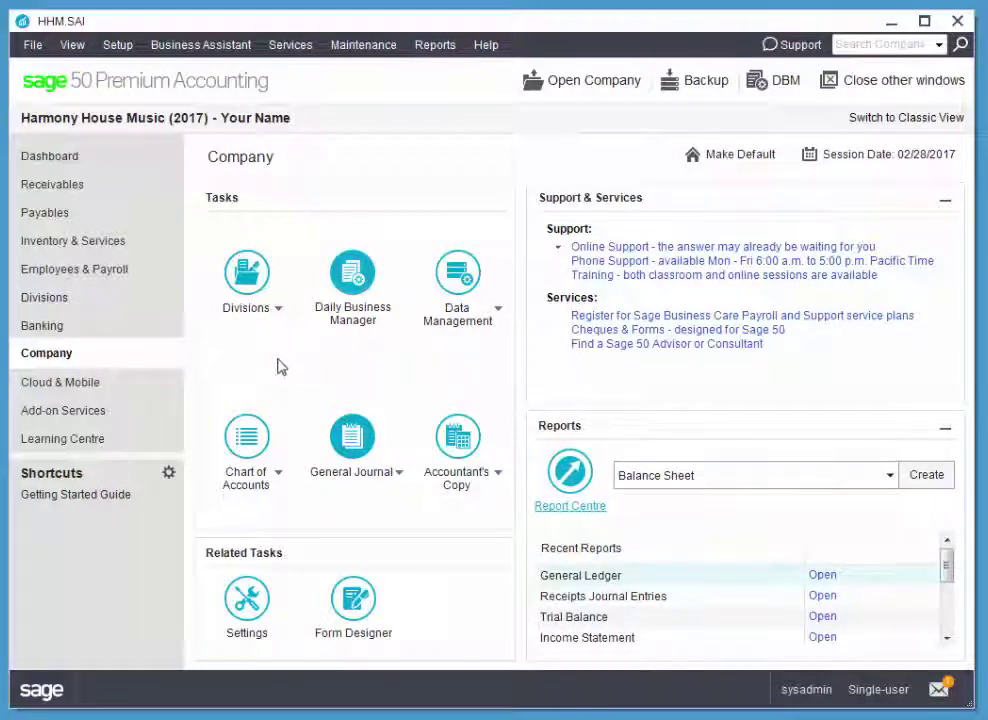
# Reopen and close Chart of Accounts, then review the Receivables customer list's Reports menu and close it
pyautogui.click(258, 448)
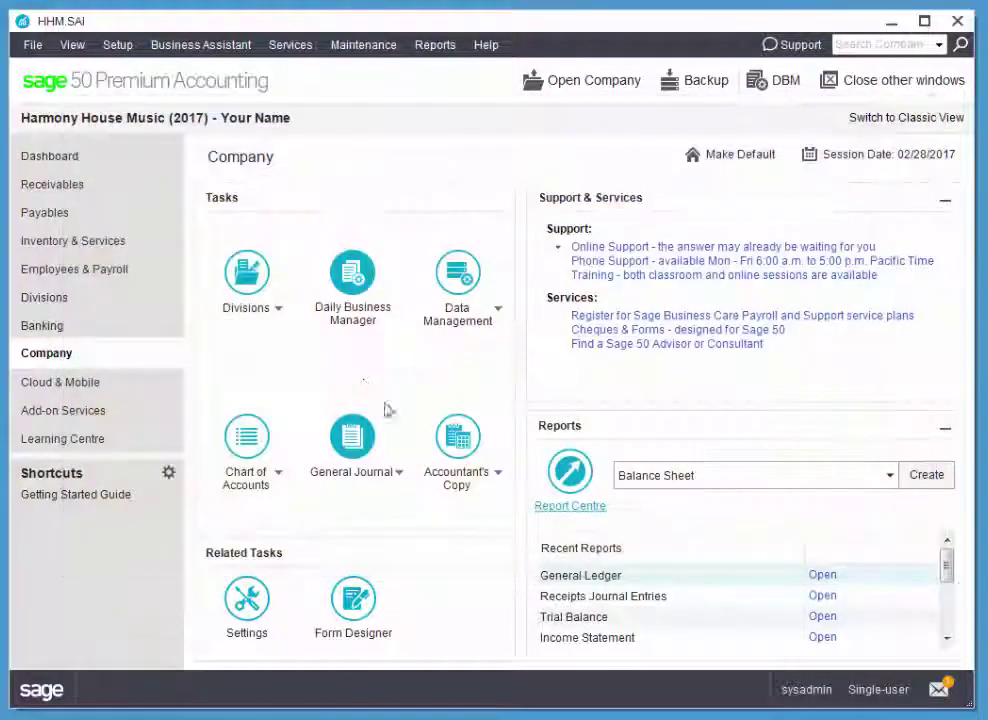
pyautogui.click(700, 95)
pyautogui.click(80, 190)
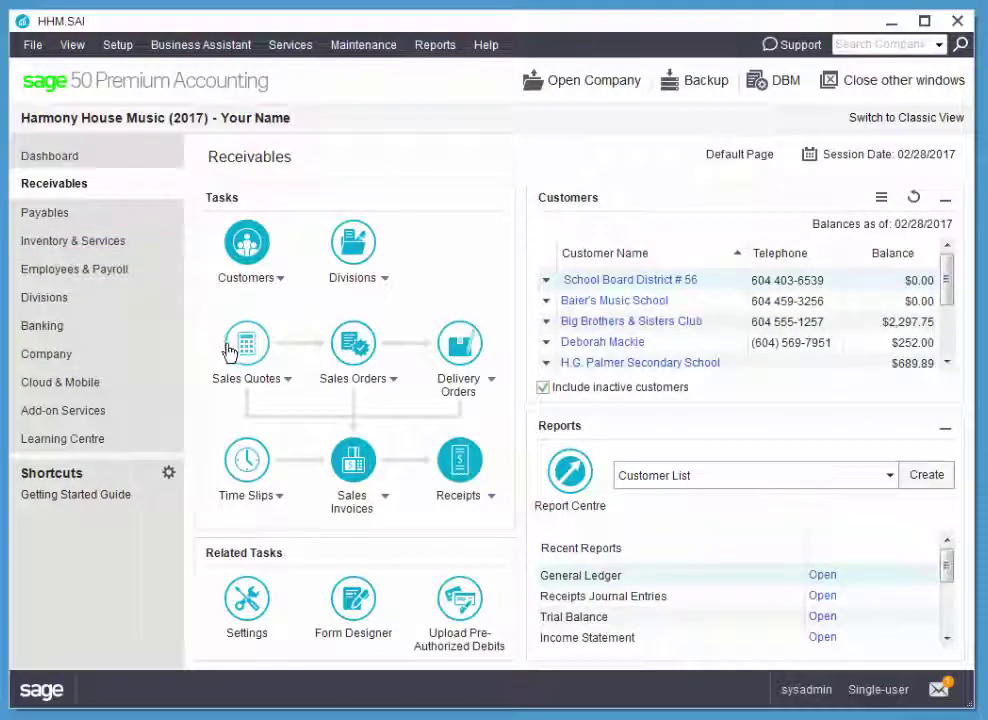
pyautogui.click(243, 246)
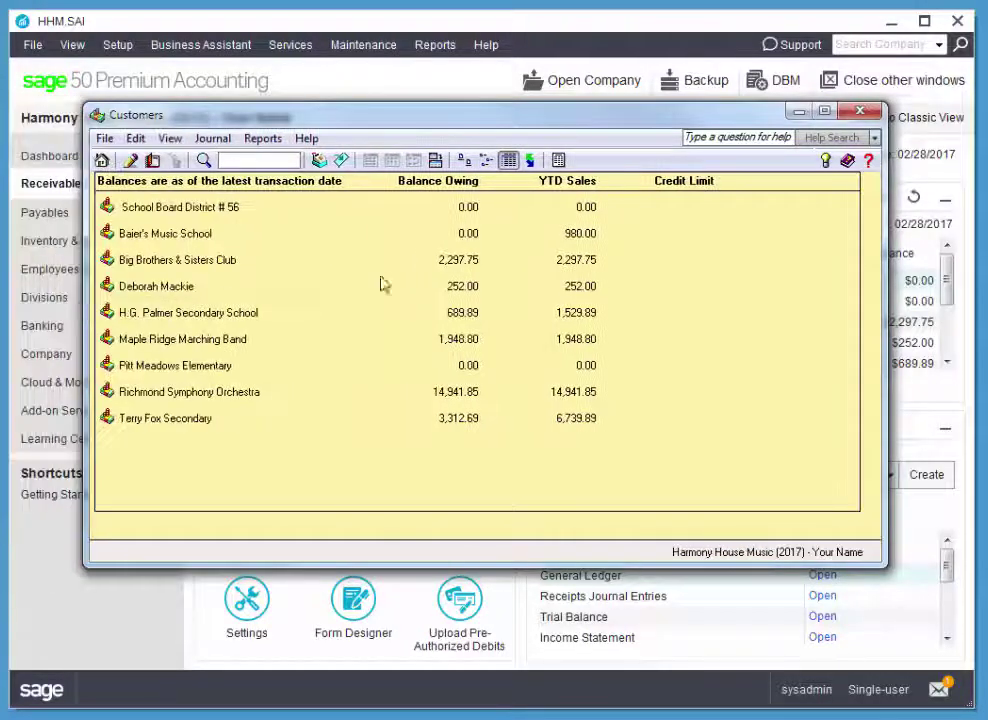
pyautogui.click(262, 139)
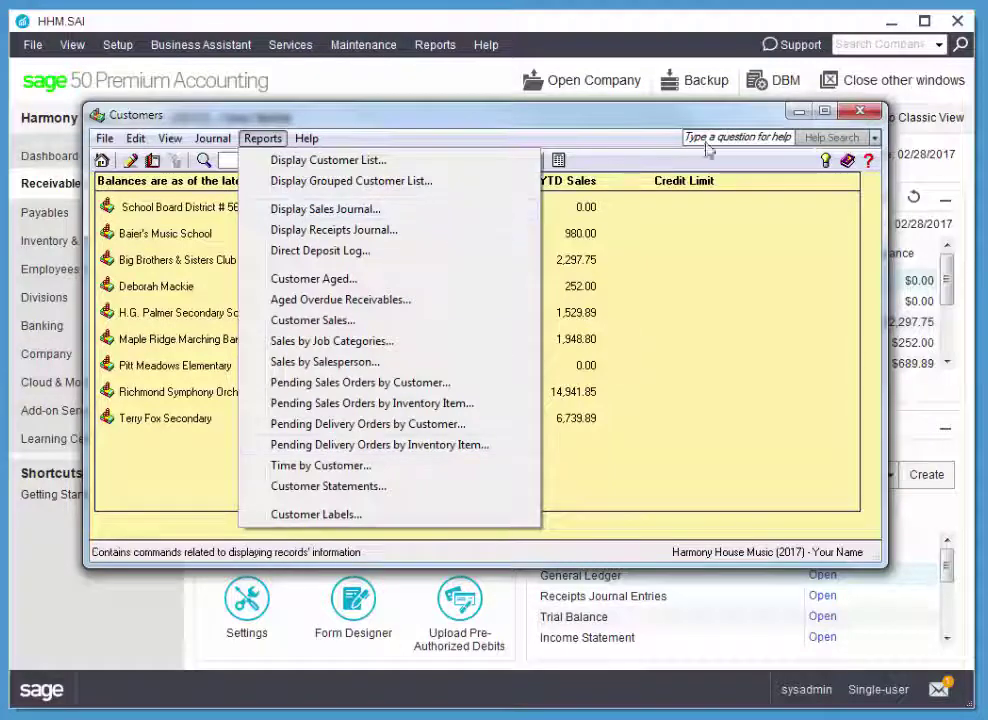
pyautogui.click(871, 111)
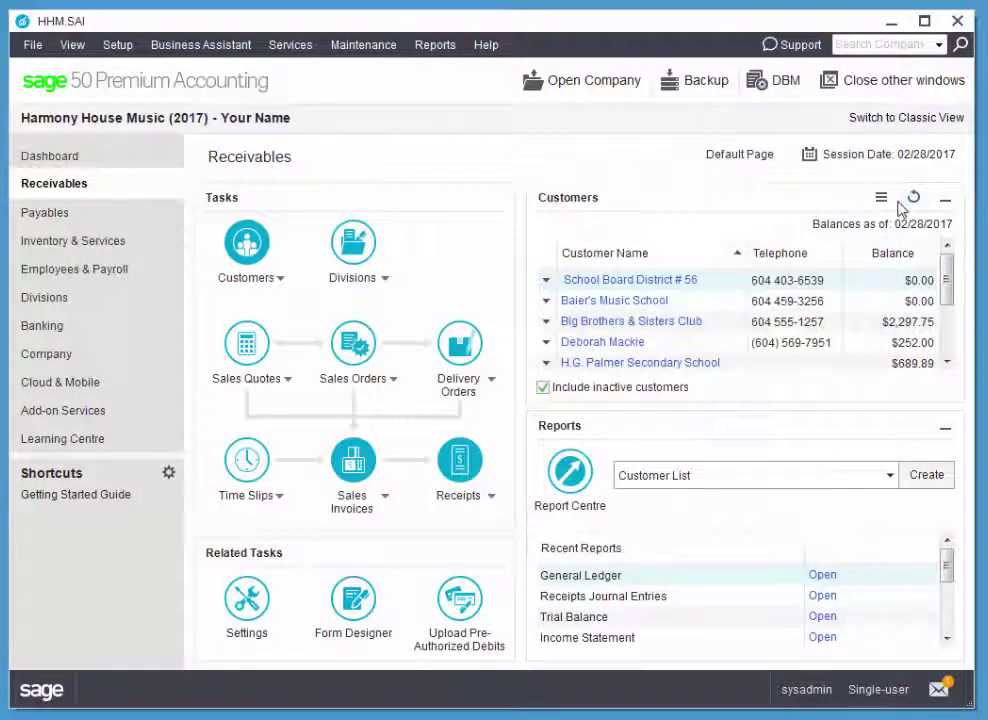